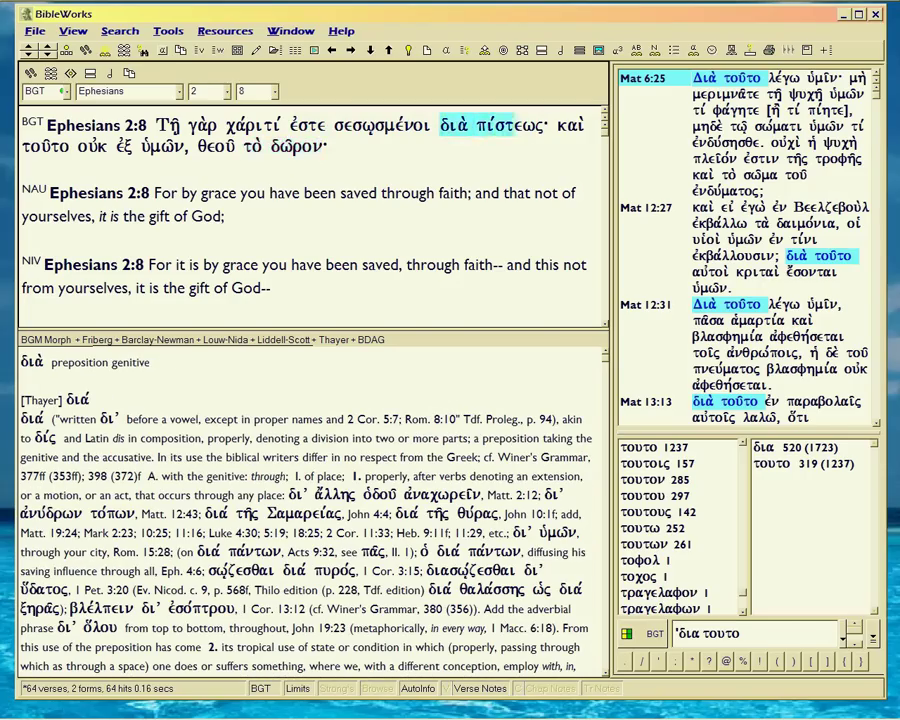
# Step: Select διὰ πίστεως in the Eph 2:8 Greek line to show its BGM parsing and Thayer entry
pyautogui.moveTo(440, 124); pyautogui.dragTo(546, 124)
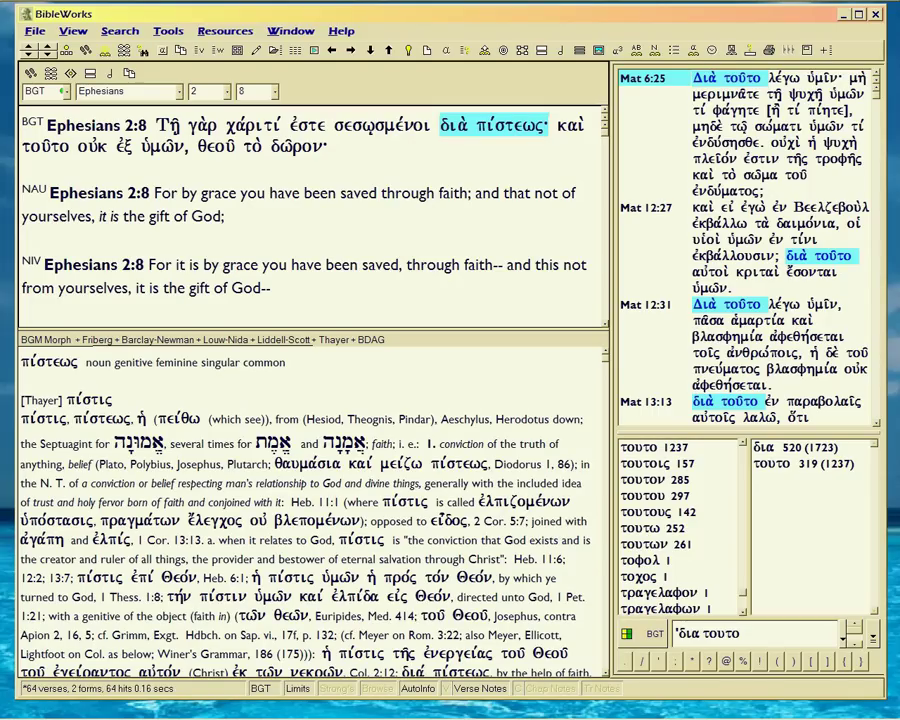
# Step: View the parsing of πίστεως and then ἐστε σεσῳσμένοι in Ephesians 2:8
pyautogui.click(482, 125)
pyautogui.moveTo(480, 125); pyautogui.dragTo(546, 125)
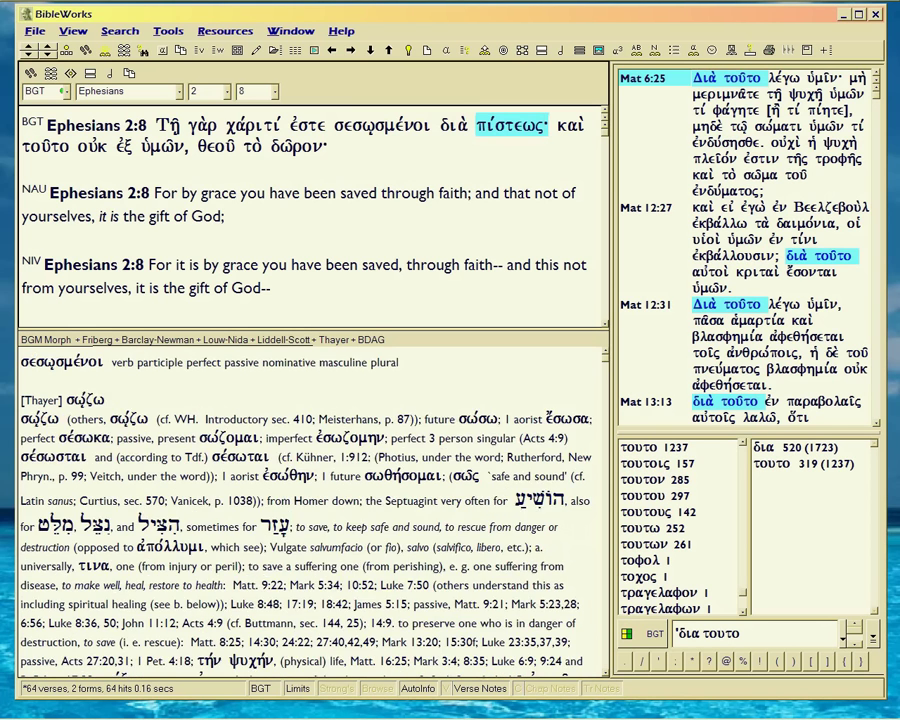
pyautogui.moveTo(290, 125); pyautogui.dragTo(428, 125)
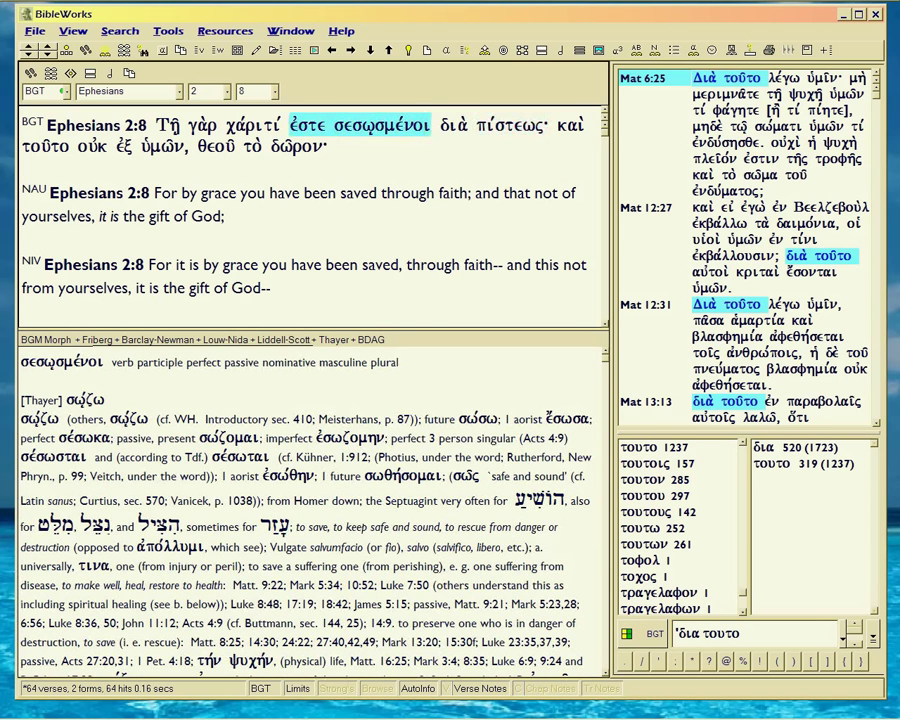
# Step: Check τοῦτο and τὸ δῶρον, then go to Ephesians 2:9
pyautogui.doubleClick(44, 146)
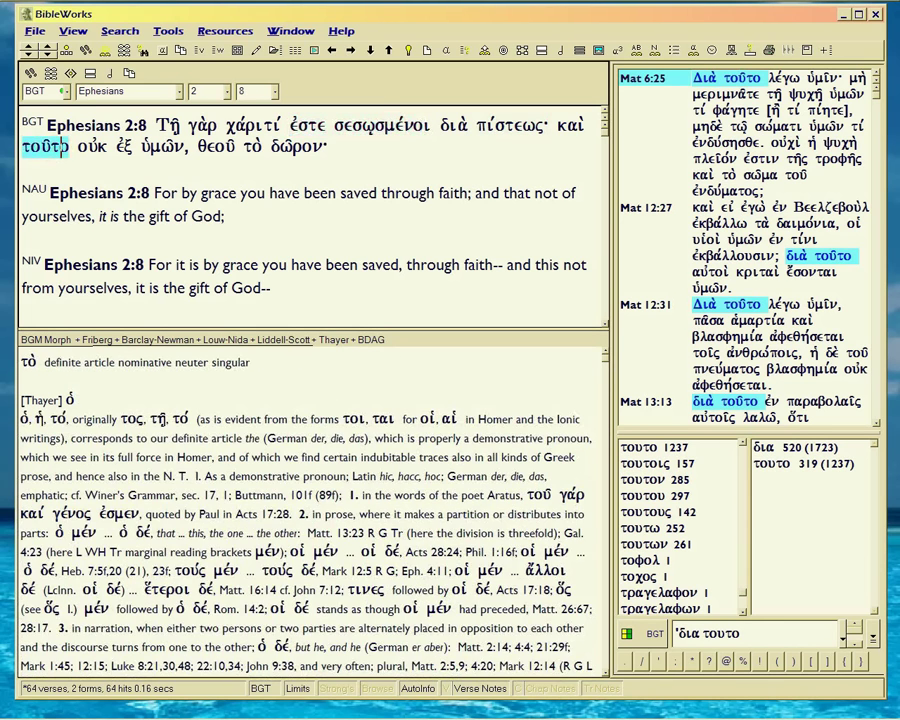
pyautogui.moveTo(245, 146); pyautogui.dragTo(320, 146)
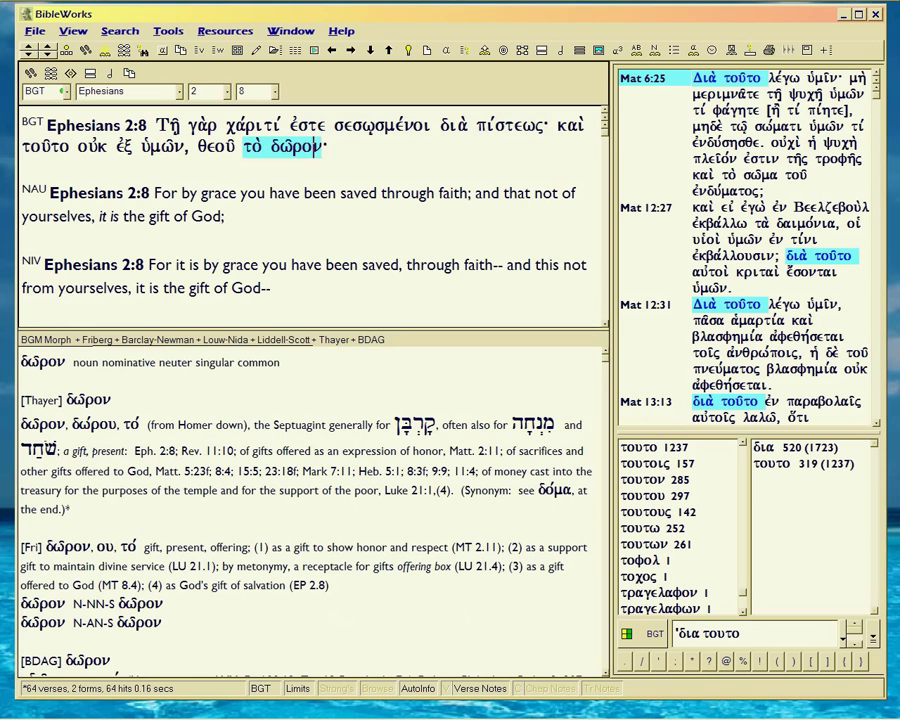
pyautogui.moveTo(209, 125)
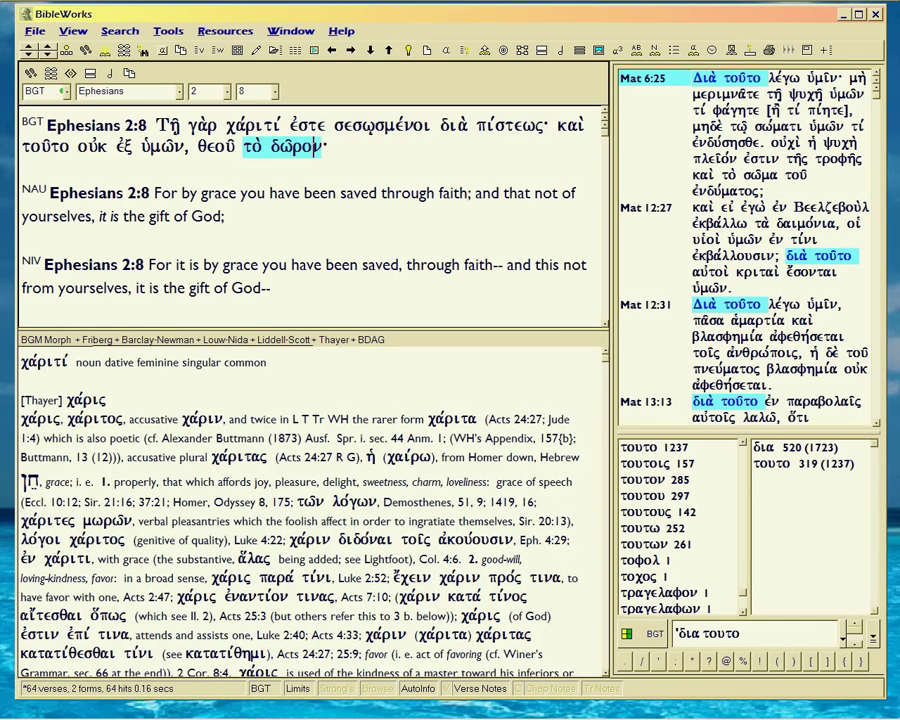
pyautogui.click(274, 91)
pyautogui.click(250, 219)
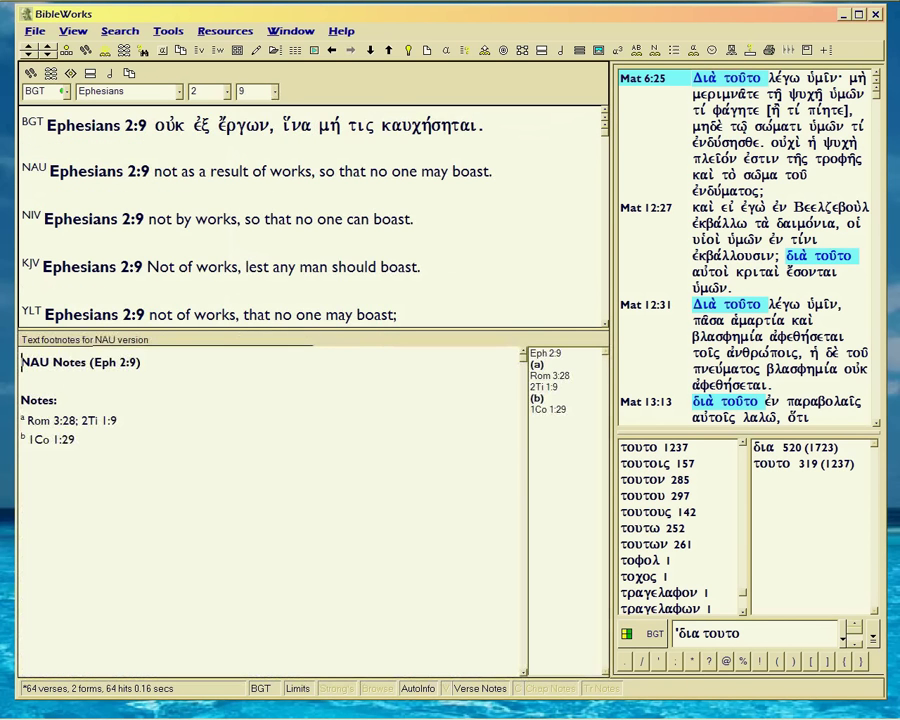
# Step: Look up ἔργων via the NAU phrase 'not as a result of works', then return to Ephesians 2:8
pyautogui.moveTo(154, 171); pyautogui.dragTo(310, 171)
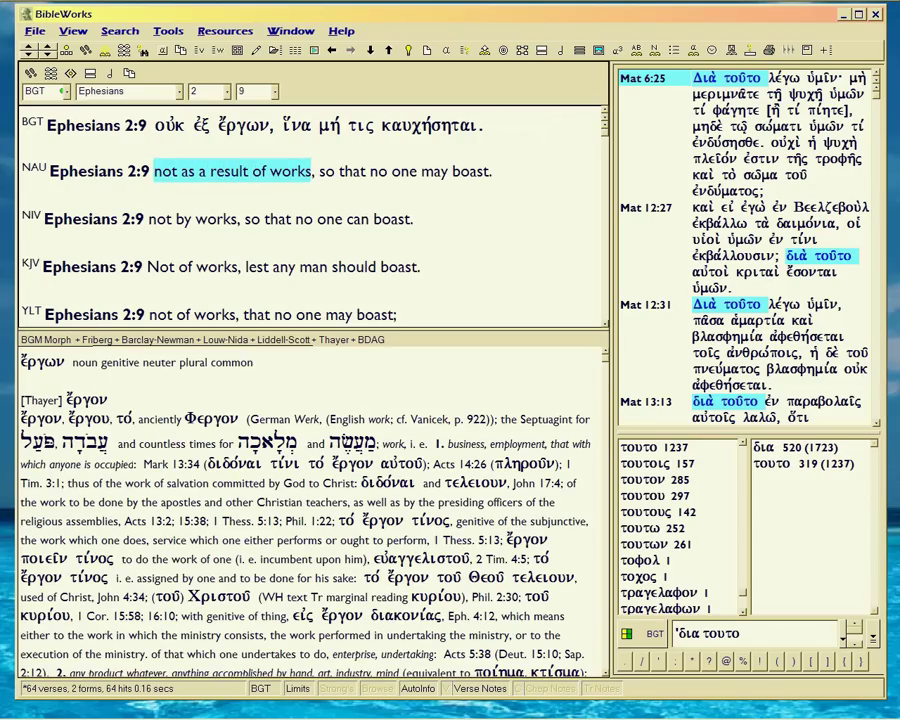
pyautogui.click(274, 91)
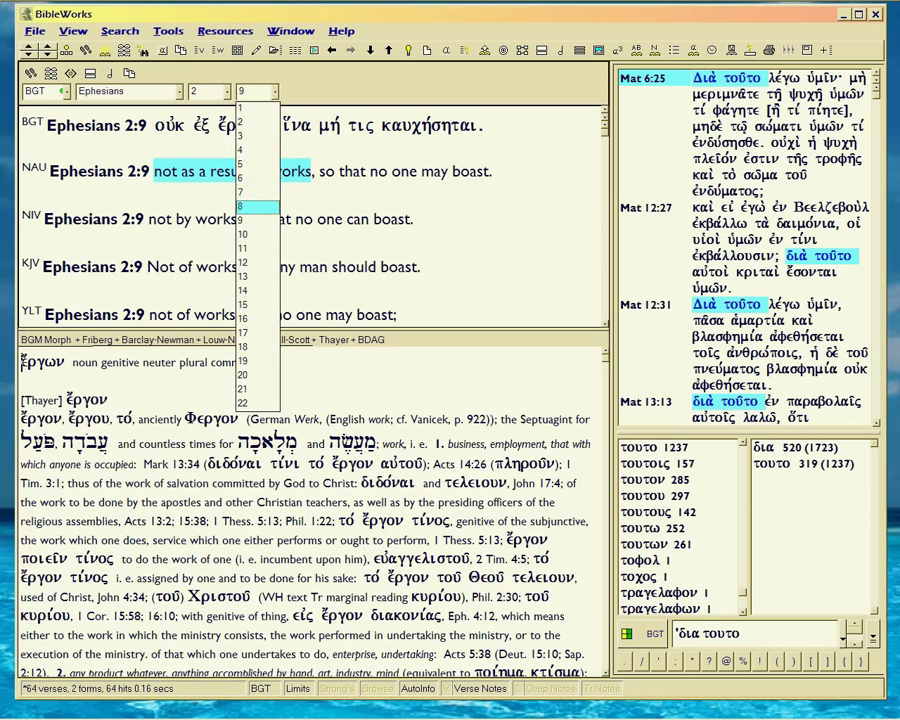
pyautogui.click(181, 146)
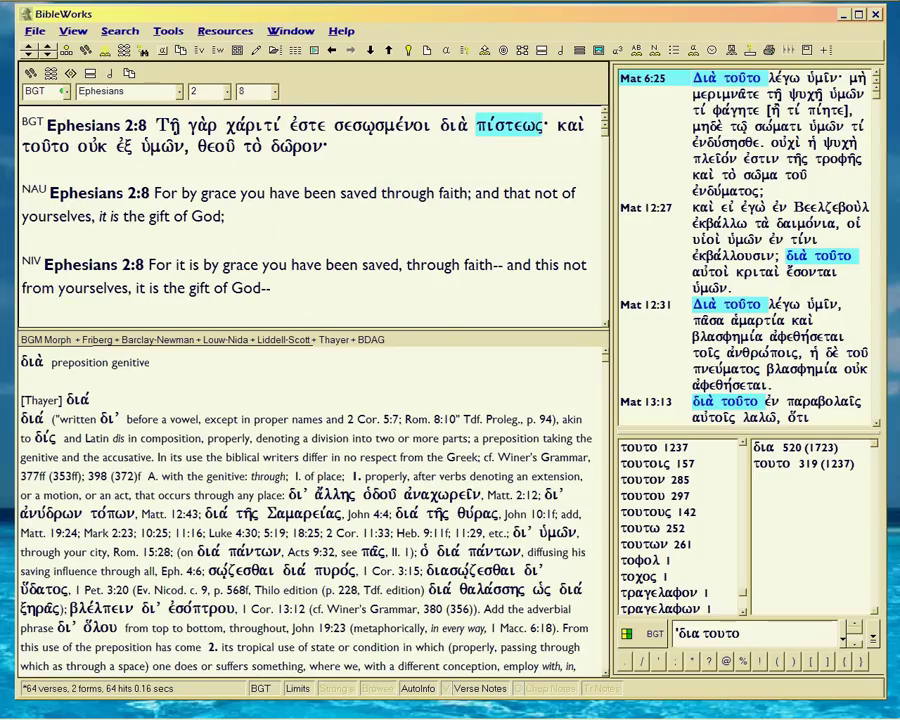
# Step: In Ephesians 2:9, look up the NAU 'not as a result of works' and the Greek οὐκ
pyautogui.click(273, 91)
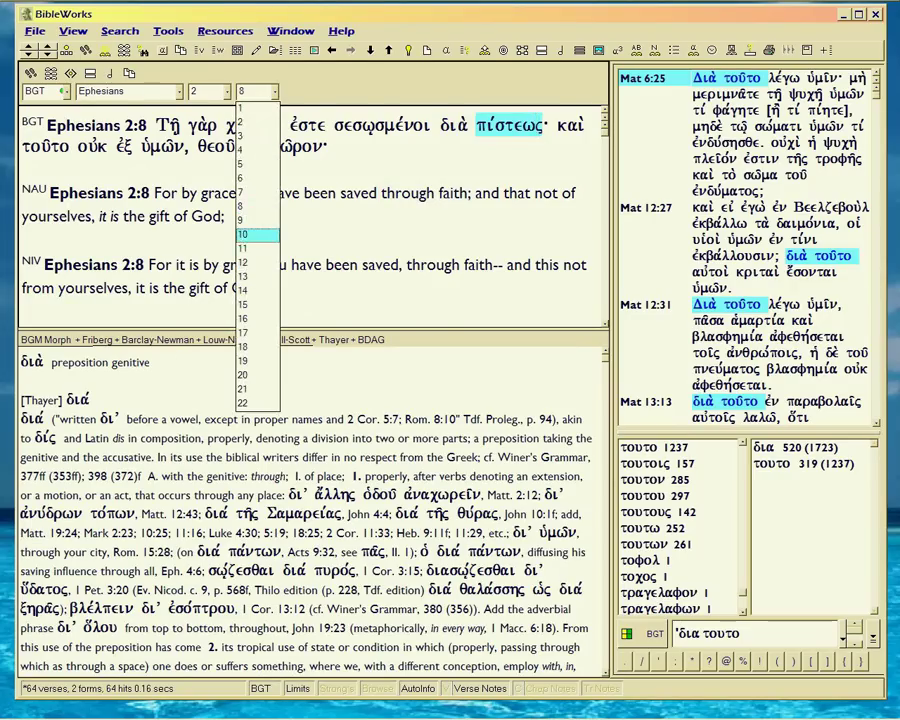
pyautogui.click(250, 118)
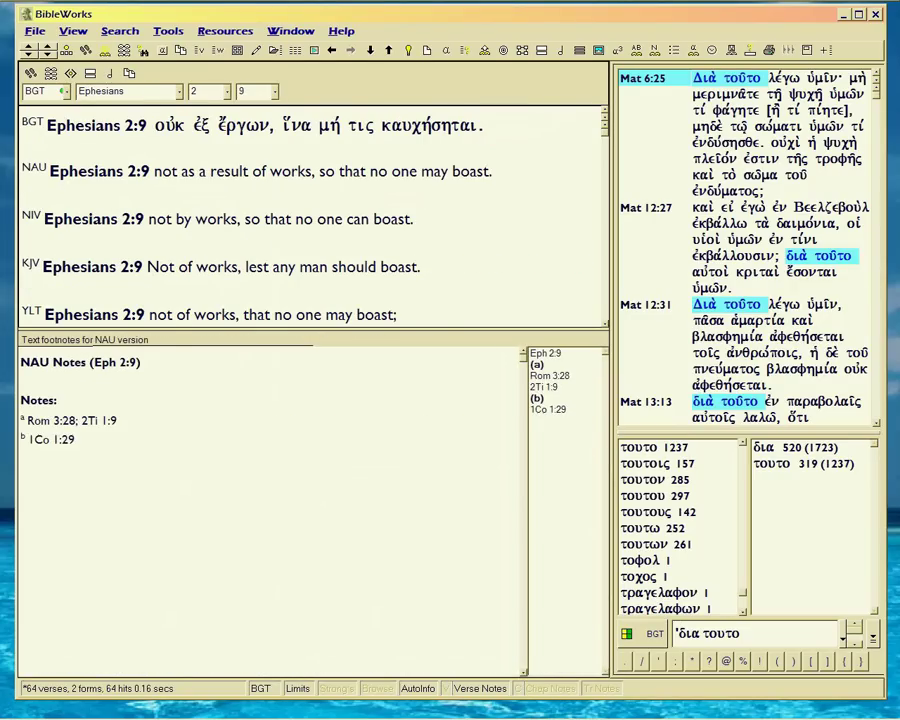
pyautogui.moveTo(154, 171); pyautogui.dragTo(309, 171)
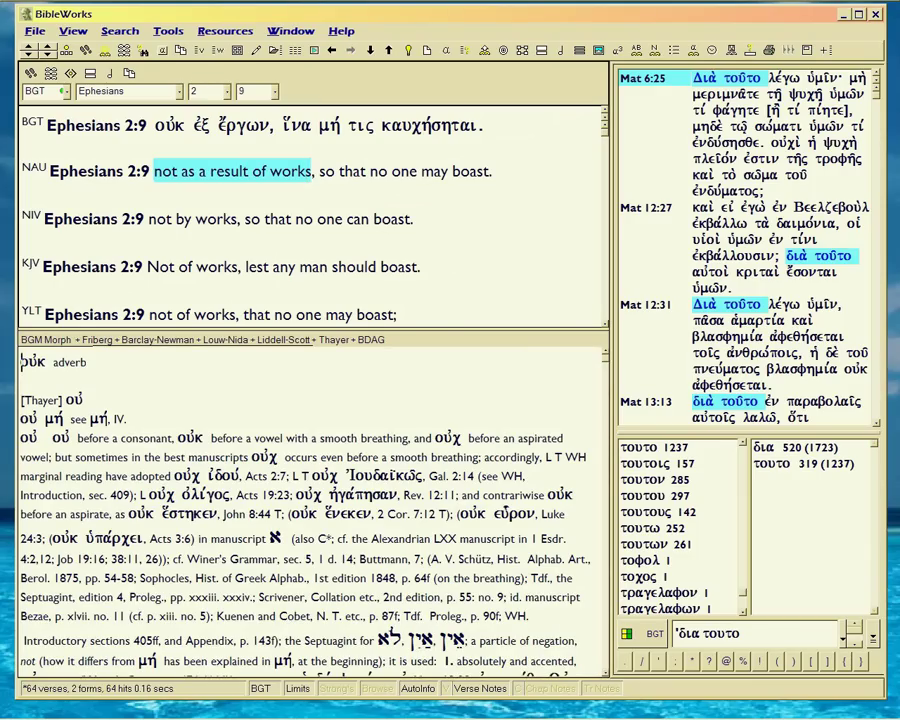
pyautogui.doubleClick(168, 125)
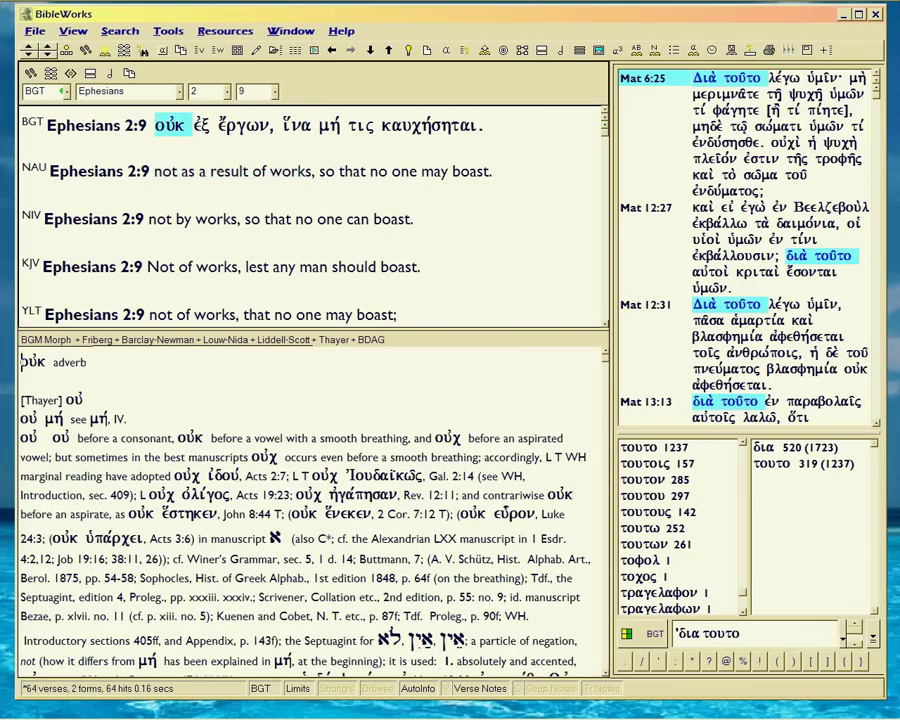
# Step: Return to Ephesians 2:8 and select διὰ πίστεως
pyautogui.click(273, 91)
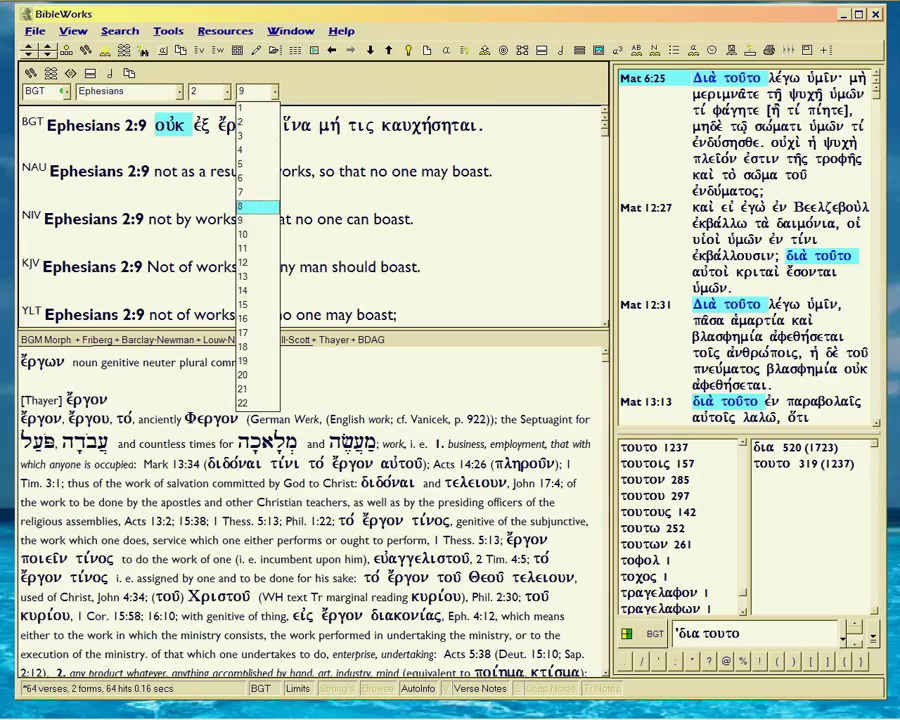
pyautogui.click(258, 205)
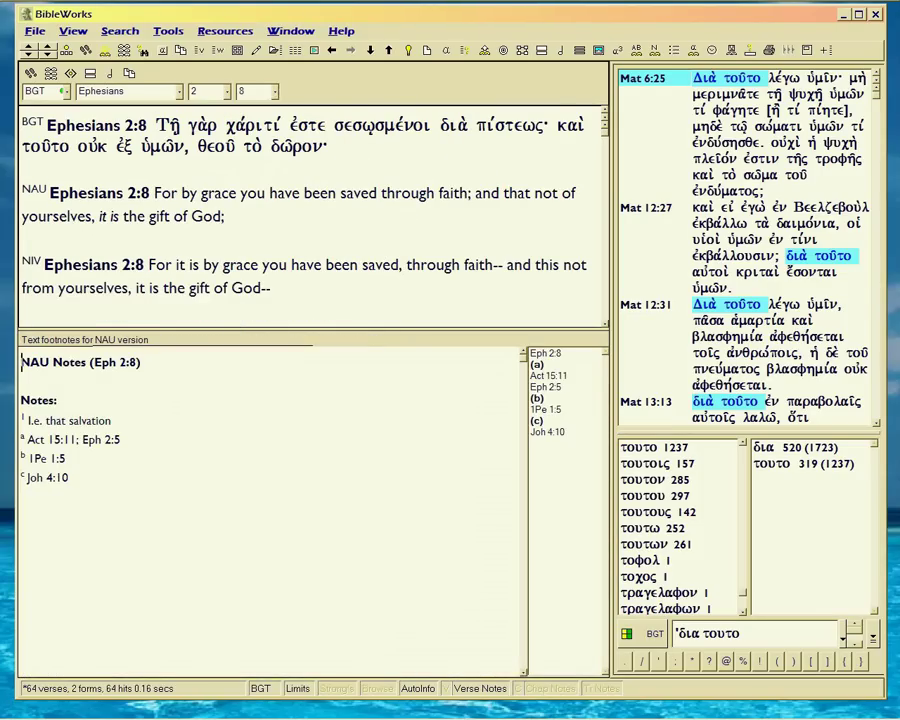
pyautogui.doubleClick(453, 125)
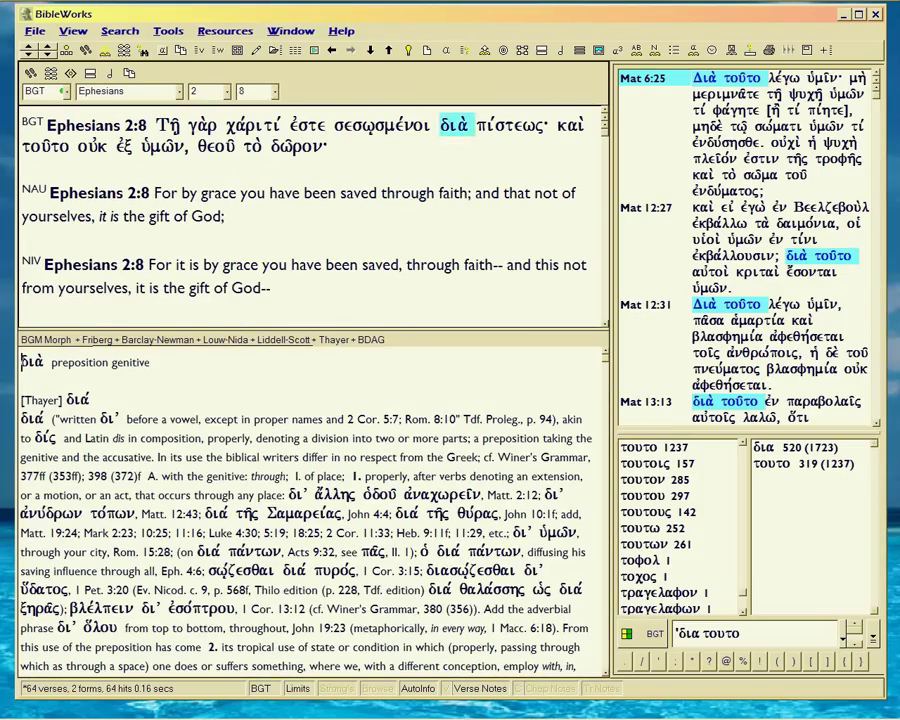
pyautogui.keyDown('shift'); pyautogui.click(510, 125); pyautogui.keyUp('shift')
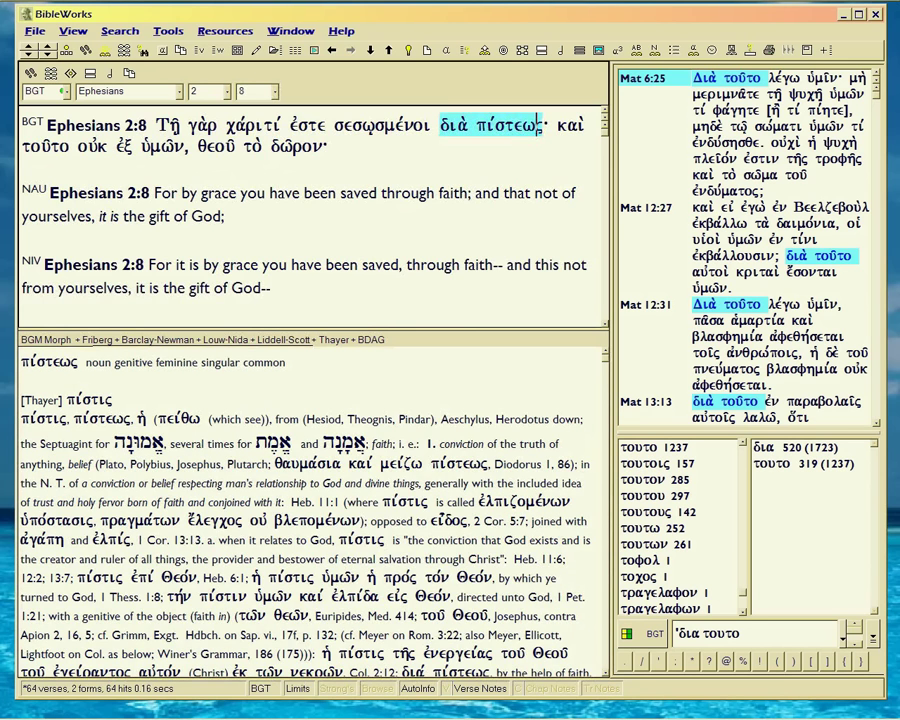
# Step: Go back to Ephesians 2:9 and reselect 'not as a result of works' for the ἔργον entry
pyautogui.click(273, 91)
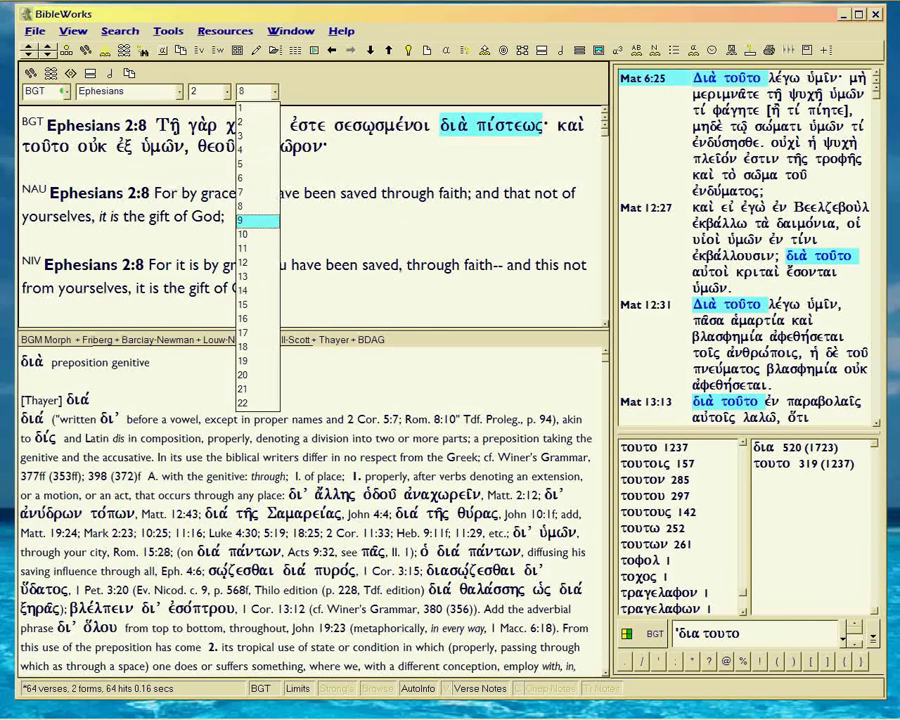
pyautogui.click(255, 220)
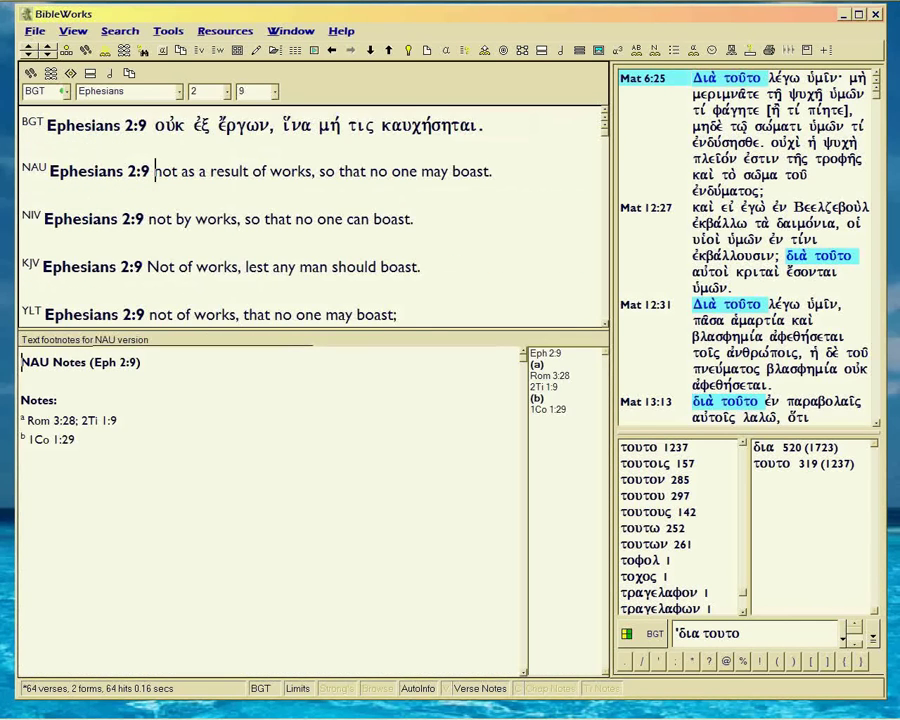
pyautogui.moveTo(155, 171); pyautogui.dragTo(310, 171)
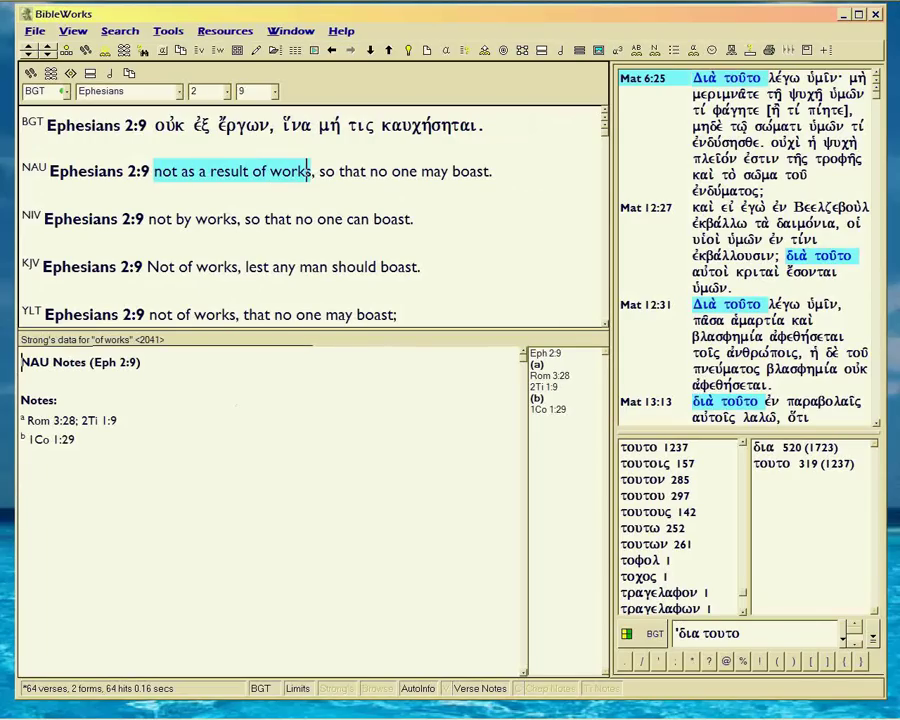
pyautogui.click(163, 171)
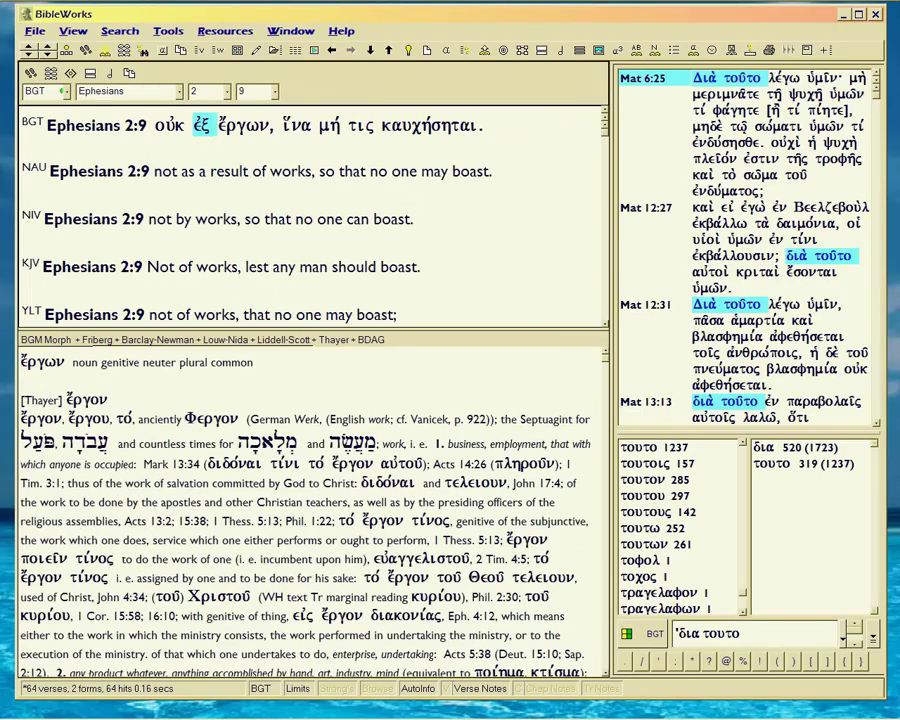
# Step: Back in Ephesians 2:8, select διὰ πίστεως, then ἐστε σεσωσμένοι, to see their analysis
pyautogui.click(273, 91)
pyautogui.click(258, 207)
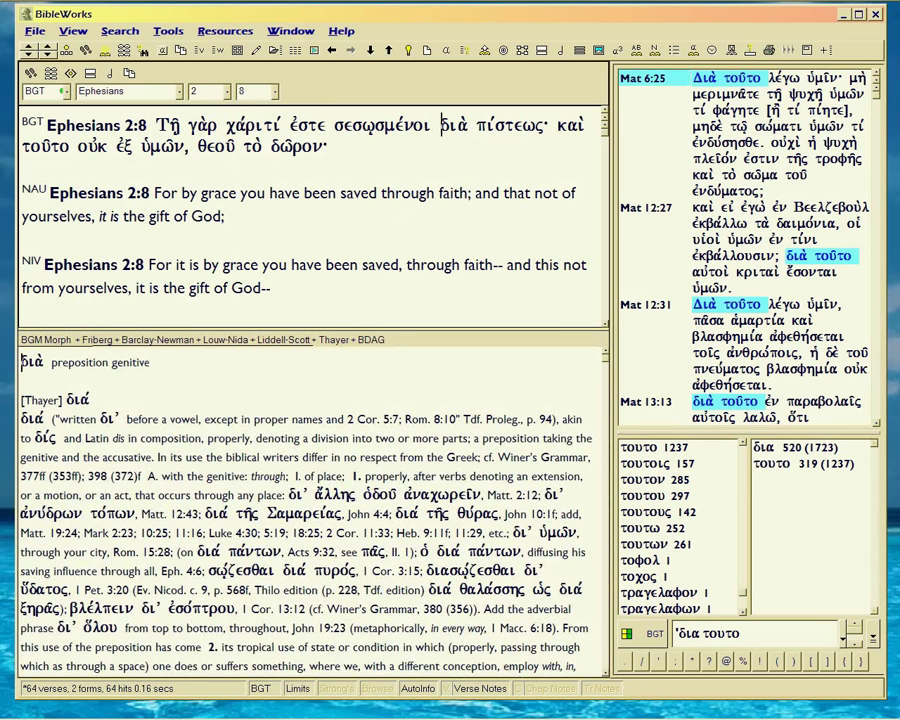
pyautogui.moveTo(441, 125); pyautogui.dragTo(545, 125)
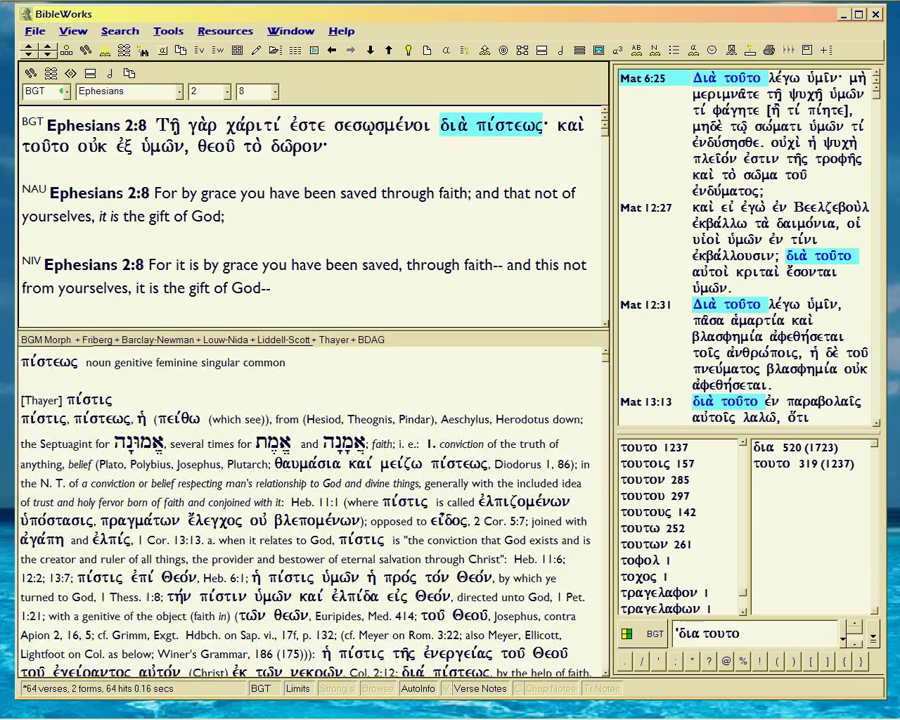
pyautogui.click(447, 125)
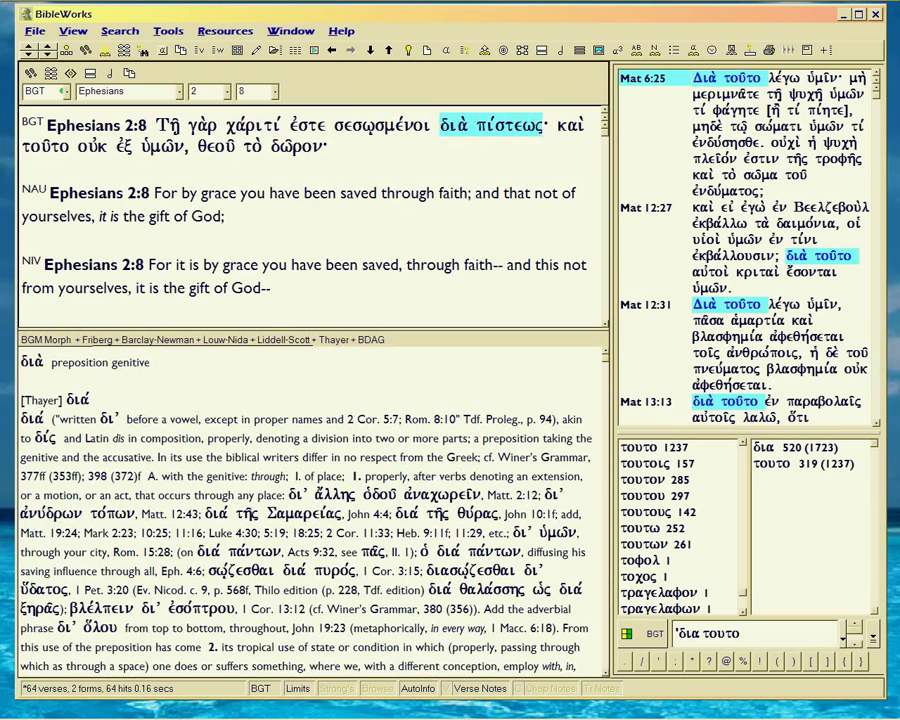
pyautogui.moveTo(447, 125); pyautogui.dragTo(540, 125)
pyautogui.moveTo(290, 125); pyautogui.dragTo(545, 125)
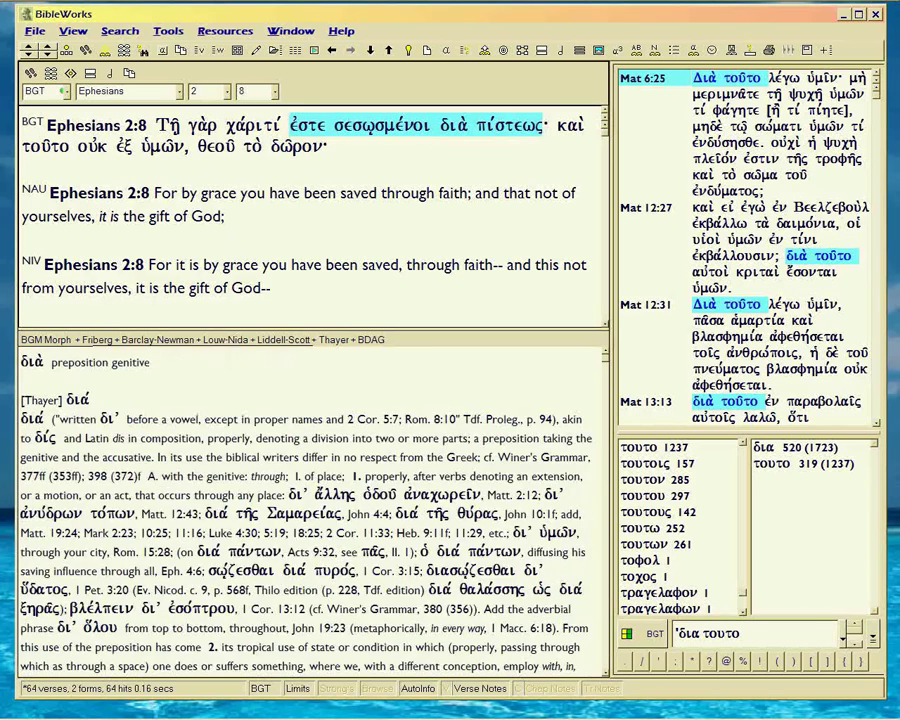
# Step: Go to Ephesians 2:9 and show Strong's 2041 for the NAU 'not as a result of works'
pyautogui.click(274, 91)
pyautogui.click(243, 220)
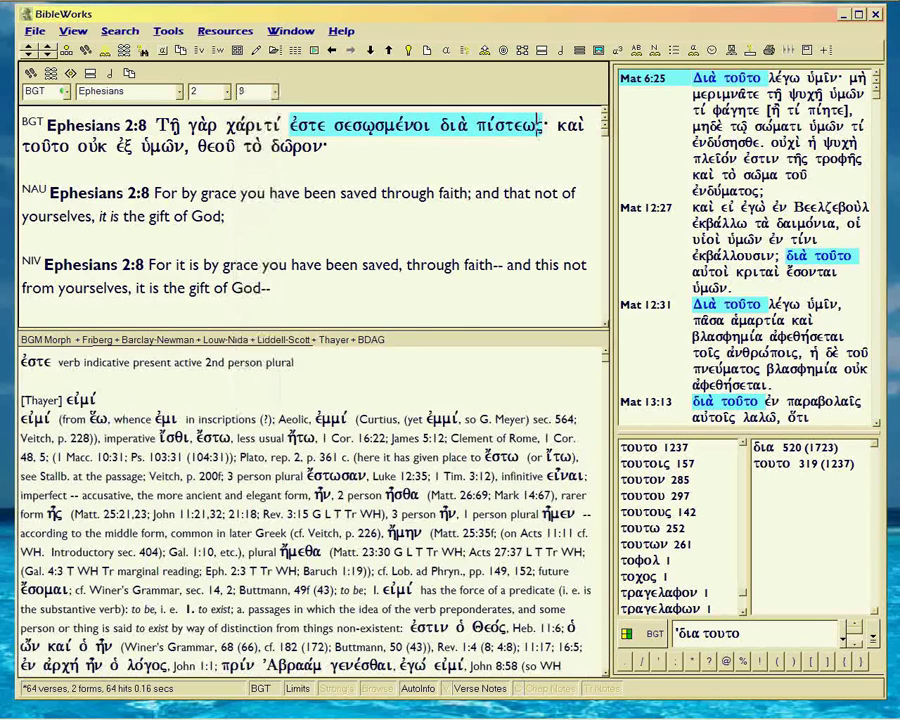
pyautogui.moveTo(153, 171); pyautogui.dragTo(310, 171)
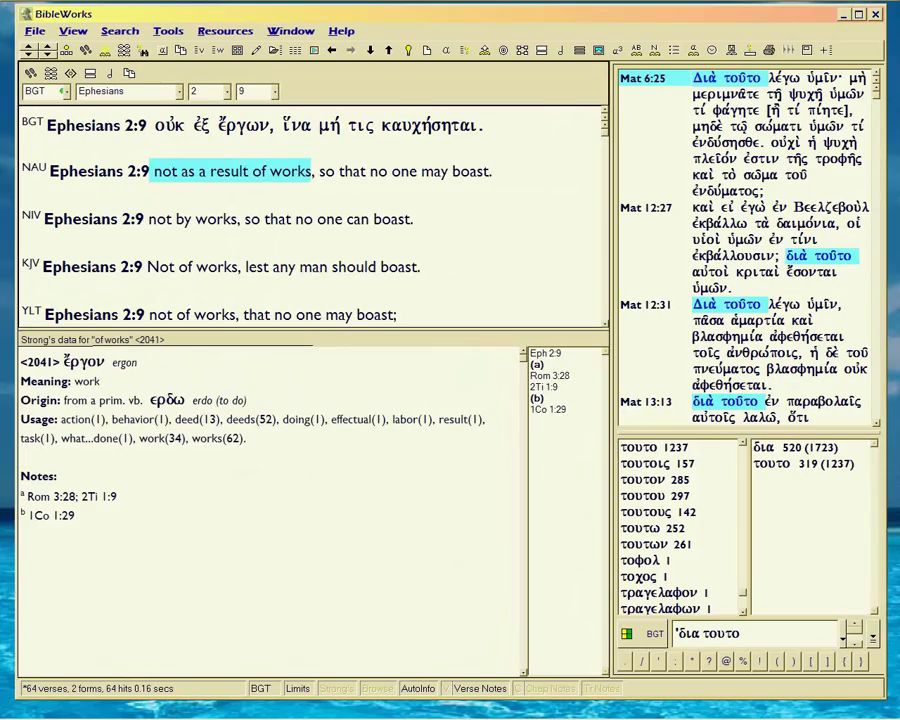
# Step: In Ephesians 2:8, view the σῴζω and δῶρον entries, marking δῶρον's neuter singular parsing
pyautogui.click(274, 91)
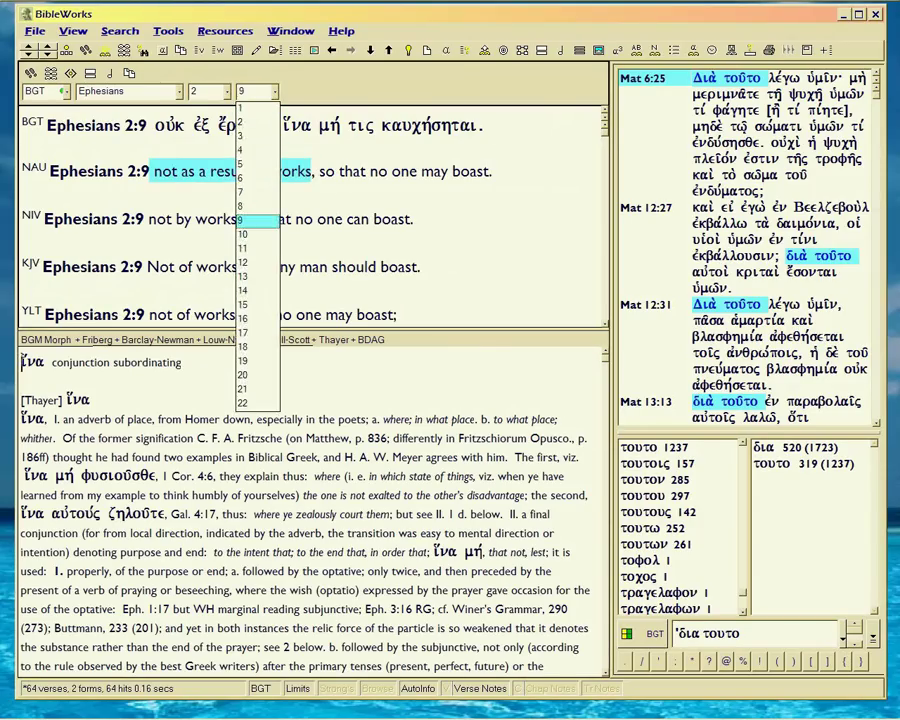
pyautogui.click(242, 205)
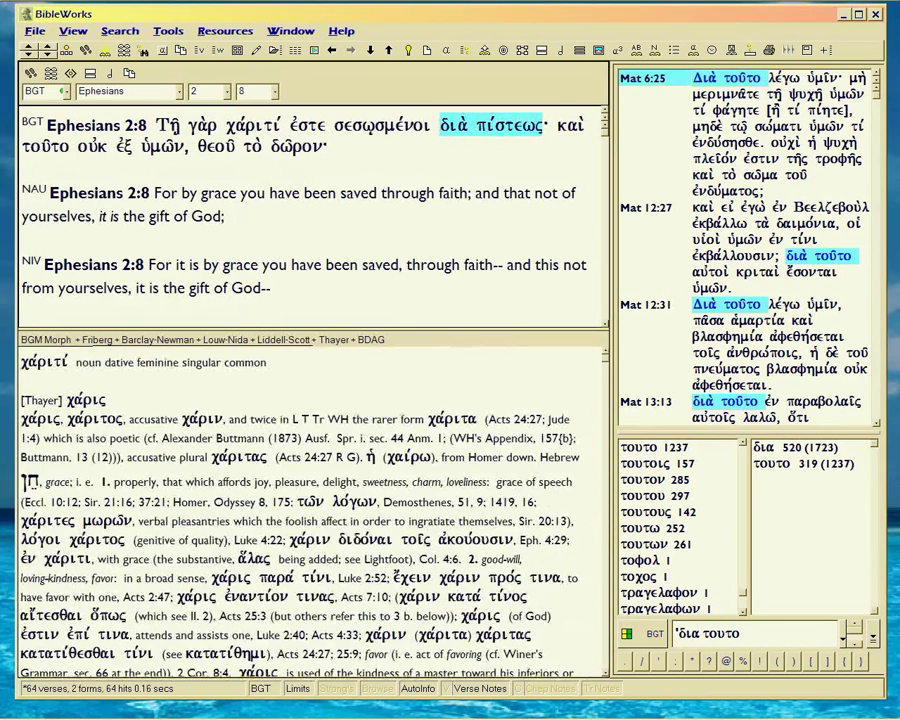
pyautogui.moveTo(292, 126); pyautogui.dragTo(429, 125)
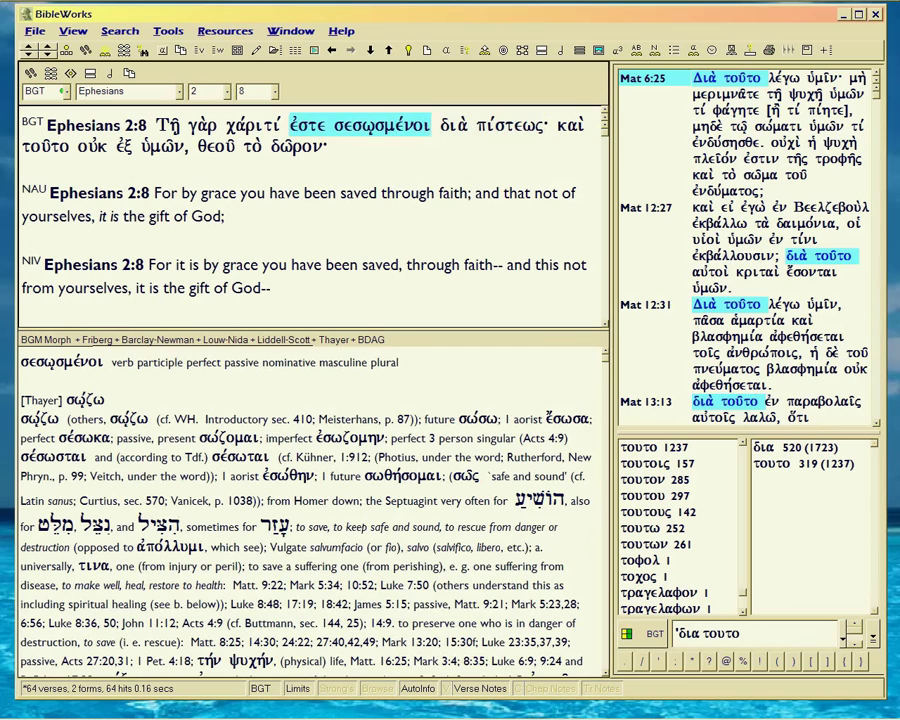
pyautogui.moveTo(245, 146); pyautogui.dragTo(322, 146)
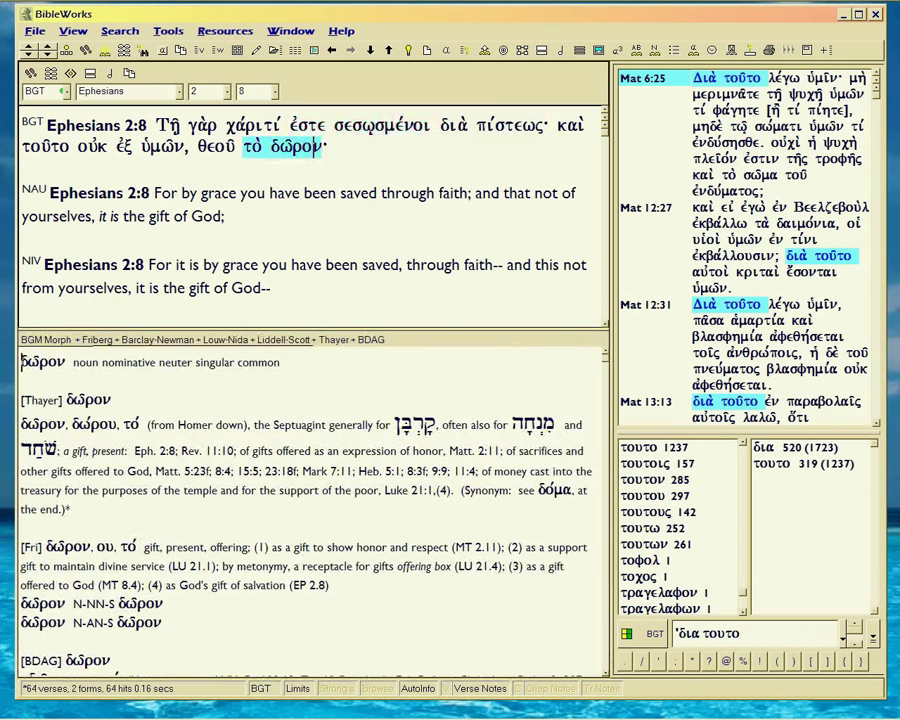
pyautogui.moveTo(153, 362); pyautogui.dragTo(233, 362)
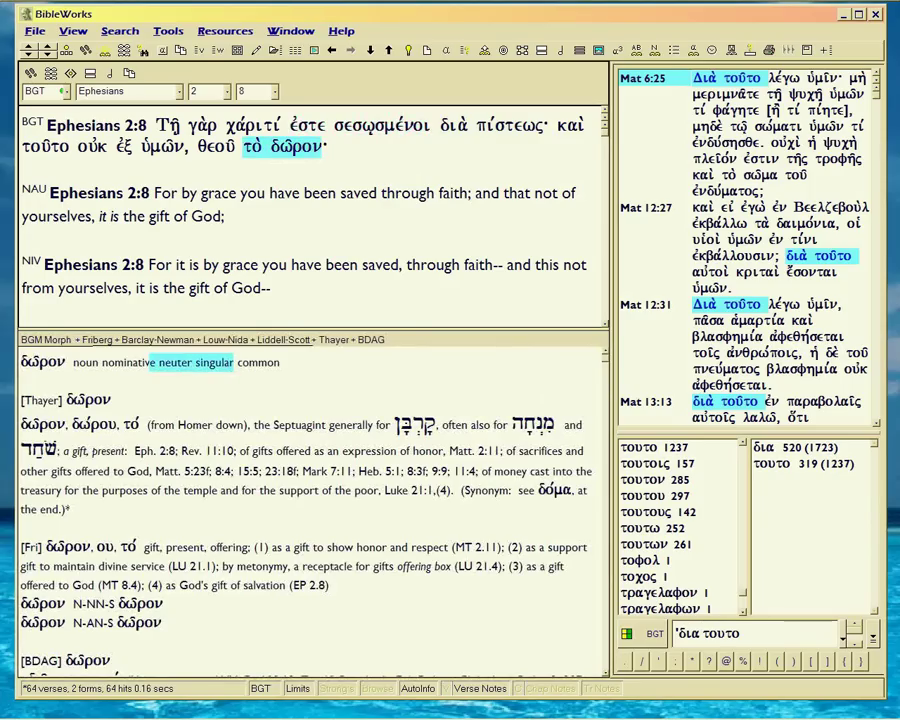
# Step: Check τοῦτο and ἐστε σεσῳσμένοι again, then return to Ephesians 2:9
pyautogui.doubleClick(45, 146)
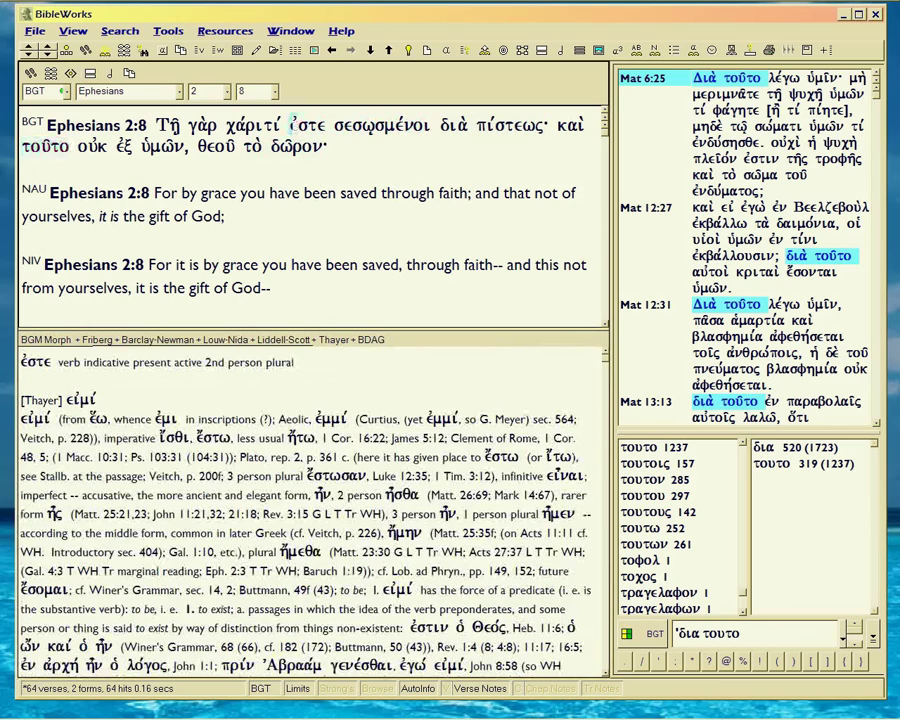
pyautogui.moveTo(290, 125); pyautogui.dragTo(549, 125)
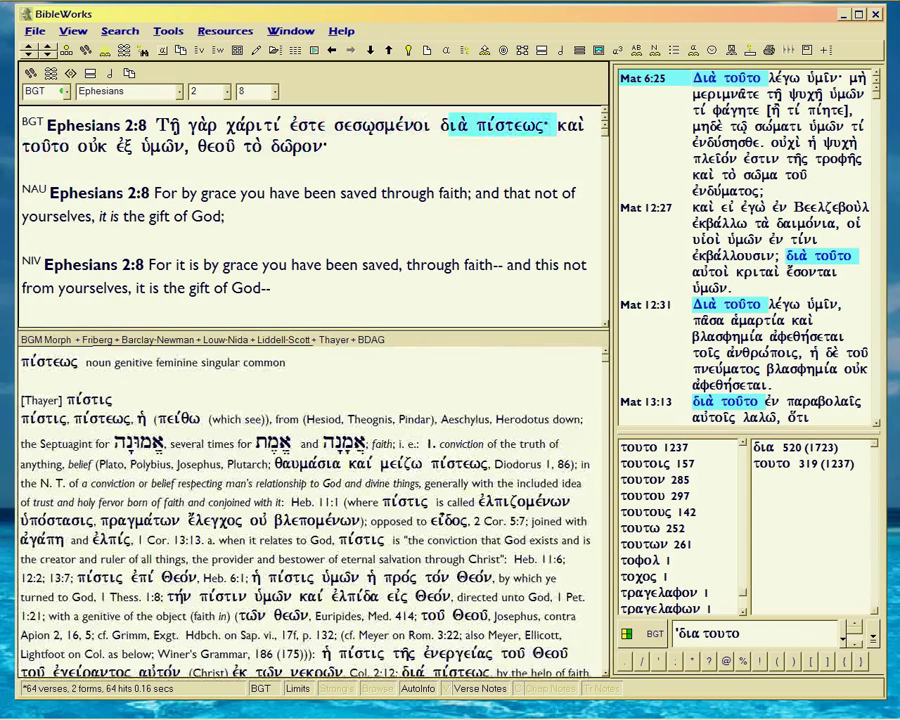
pyautogui.click(274, 91)
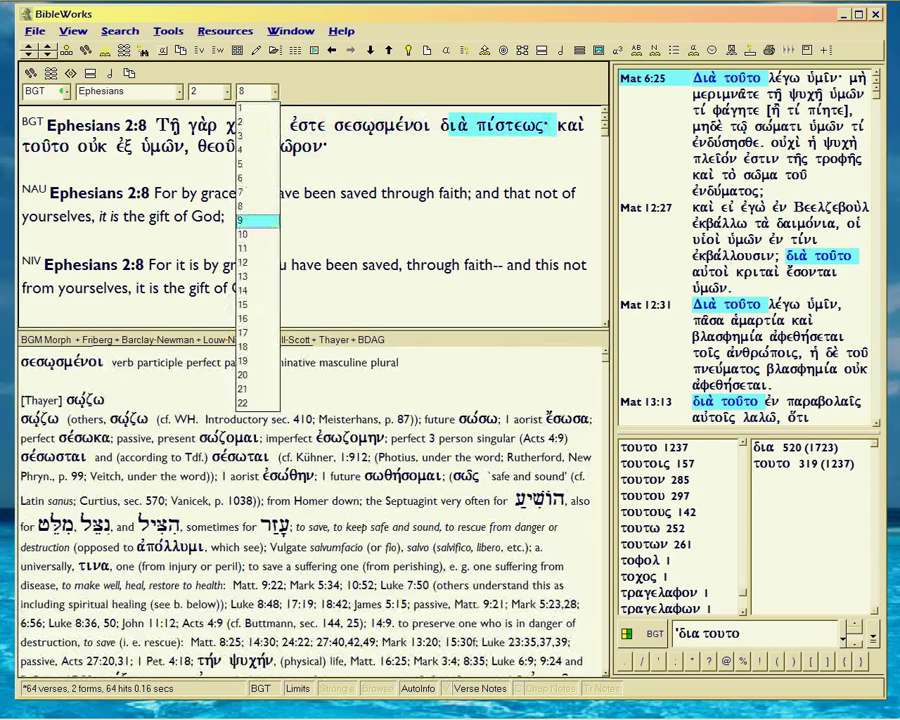
pyautogui.click(255, 220)
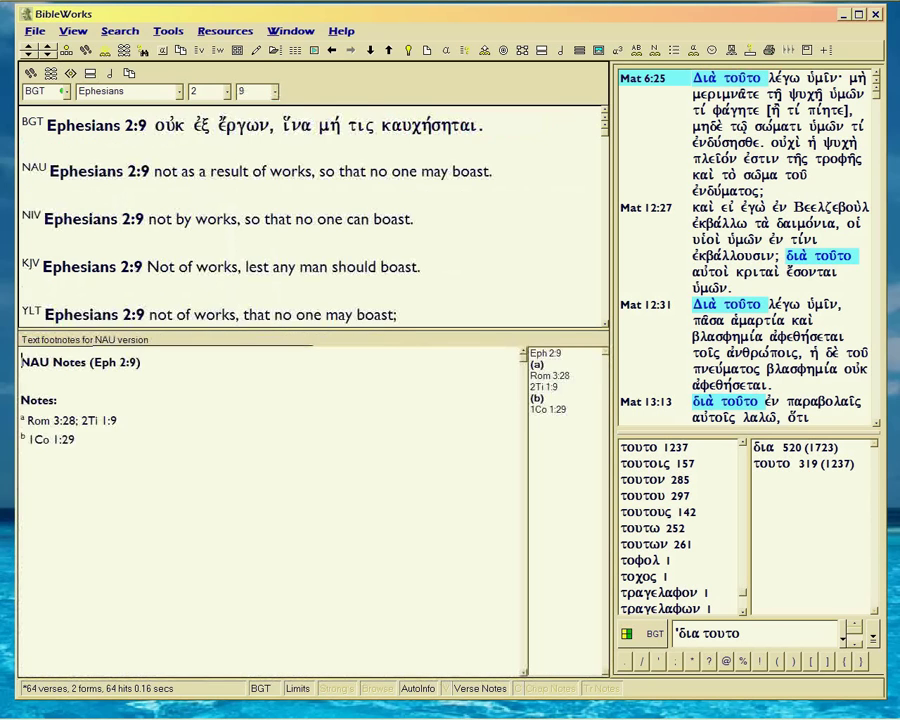
# Step: In Ephesians 2:9, select NAU 'not', then ἵνα μή τις καυχήσηται, then ἵνα alone
pyautogui.moveTo(155, 171); pyautogui.dragTo(178, 171)
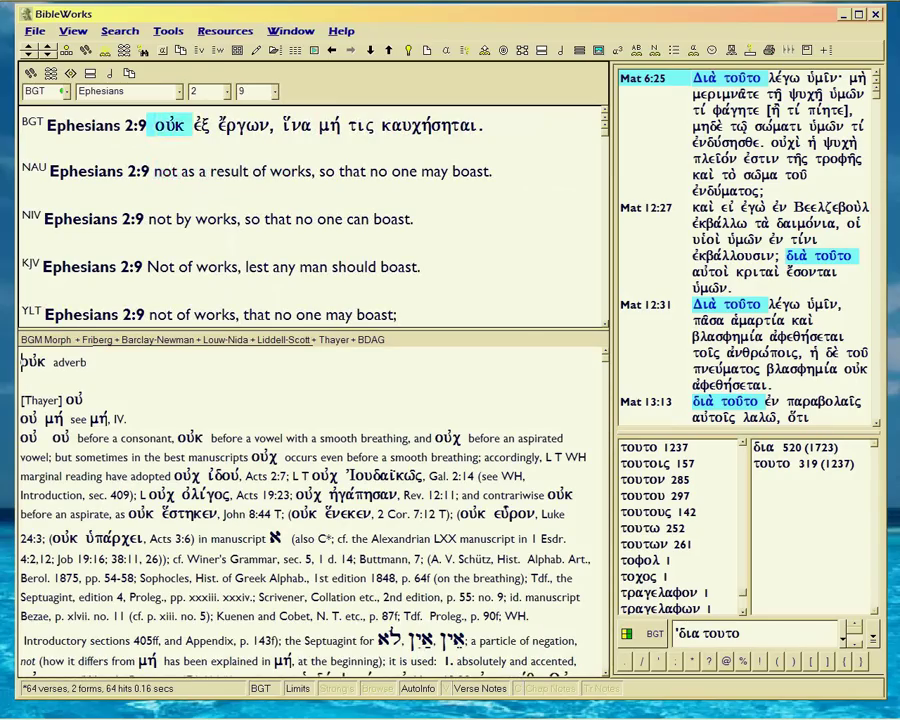
pyautogui.moveTo(243, 125)
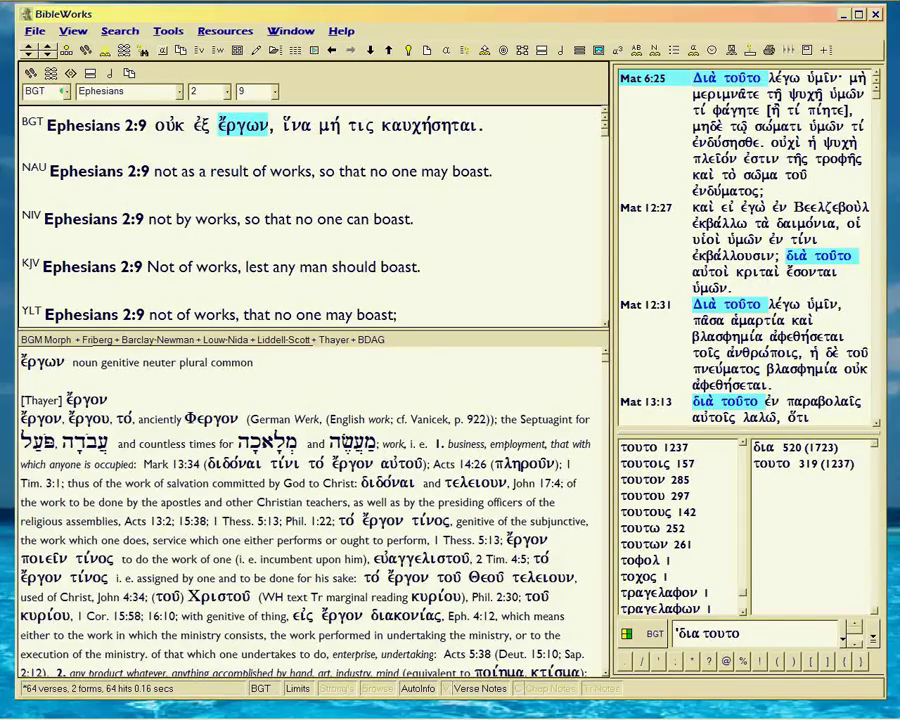
pyautogui.moveTo(284, 125); pyautogui.dragTo(483, 125)
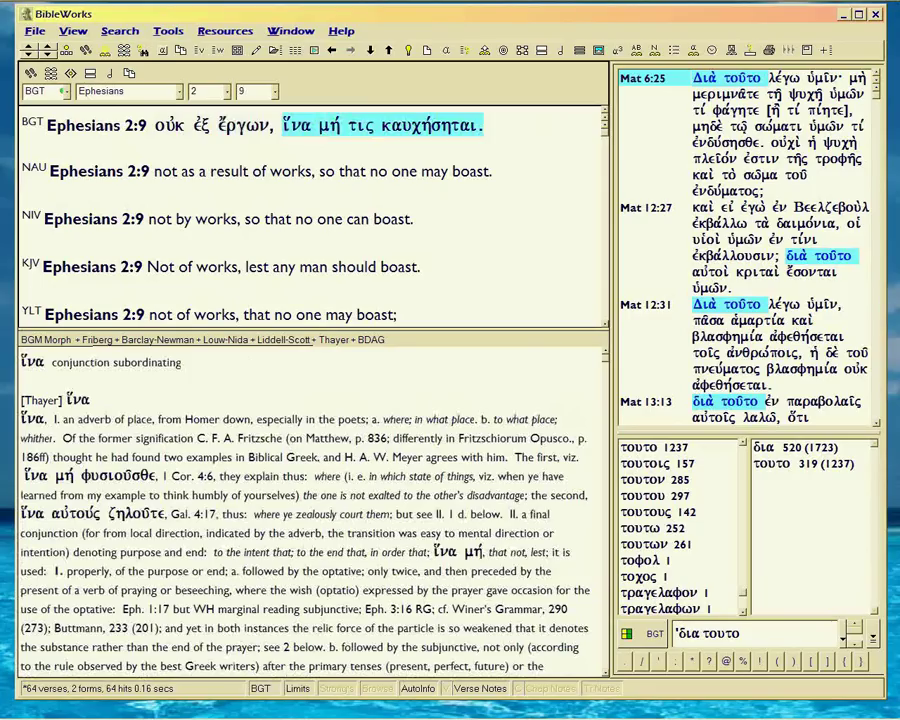
pyautogui.click(295, 125)
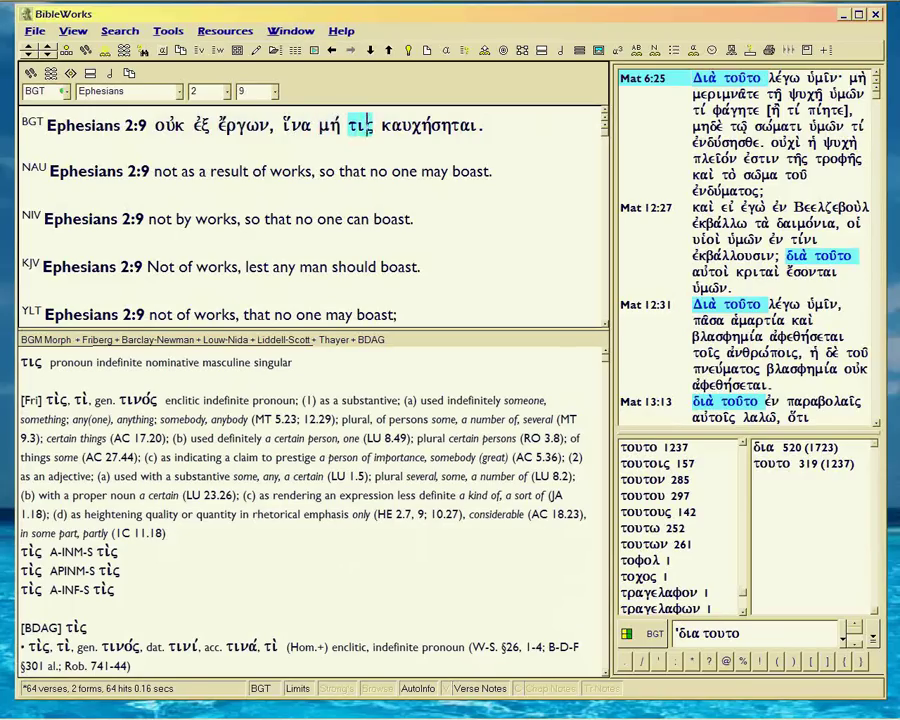
pyautogui.moveTo(429, 125)
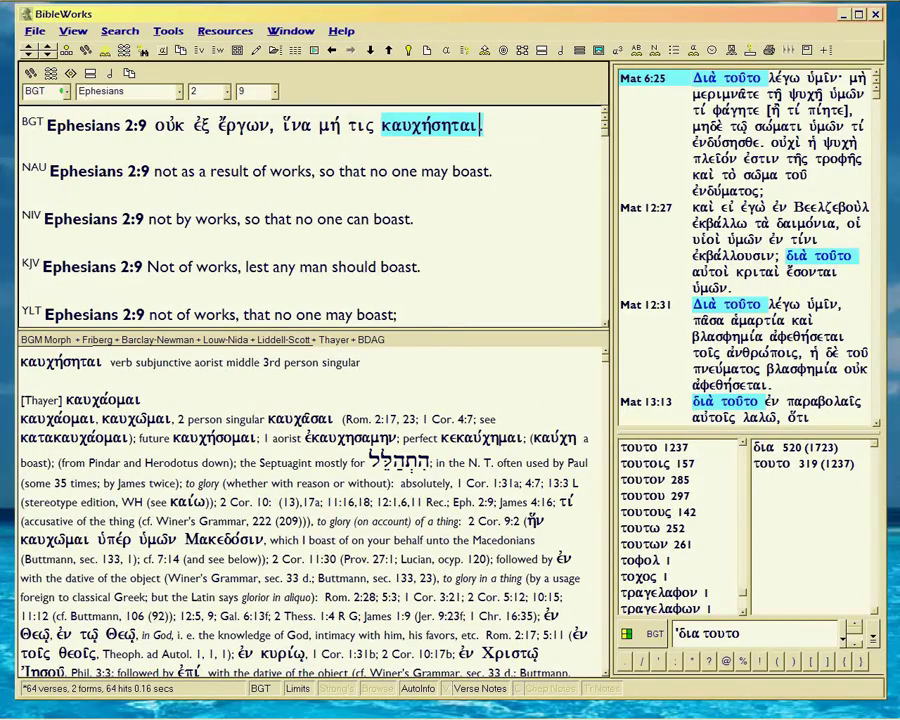
# Step: In Ephesians 2:8, show Thayer's οὗτος entry for τοῦτο and widen the διὰ τοῦτο results pane
pyautogui.click(274, 91)
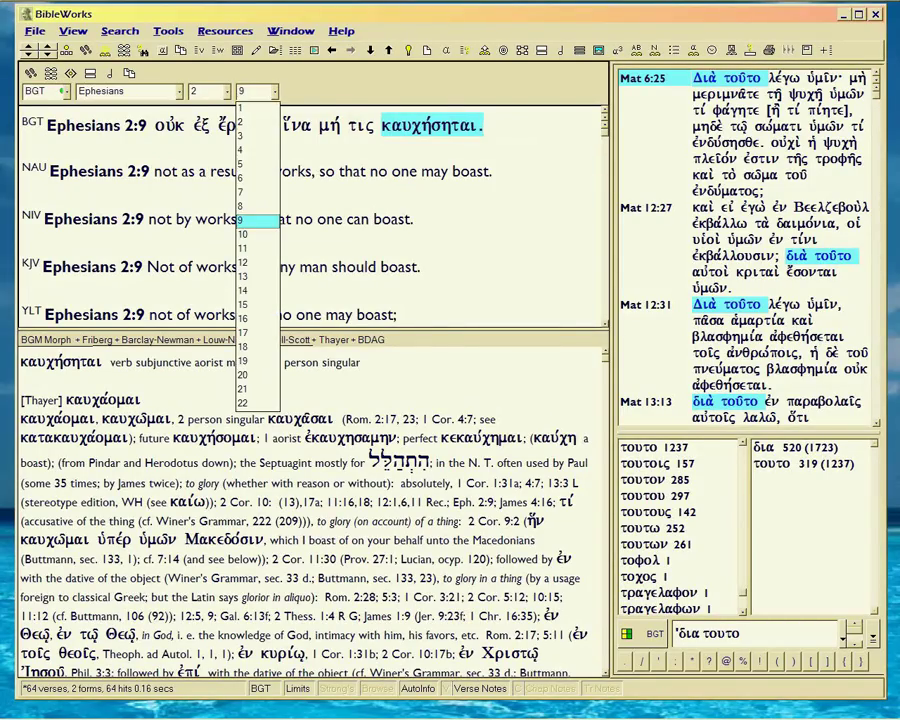
pyautogui.click(251, 215)
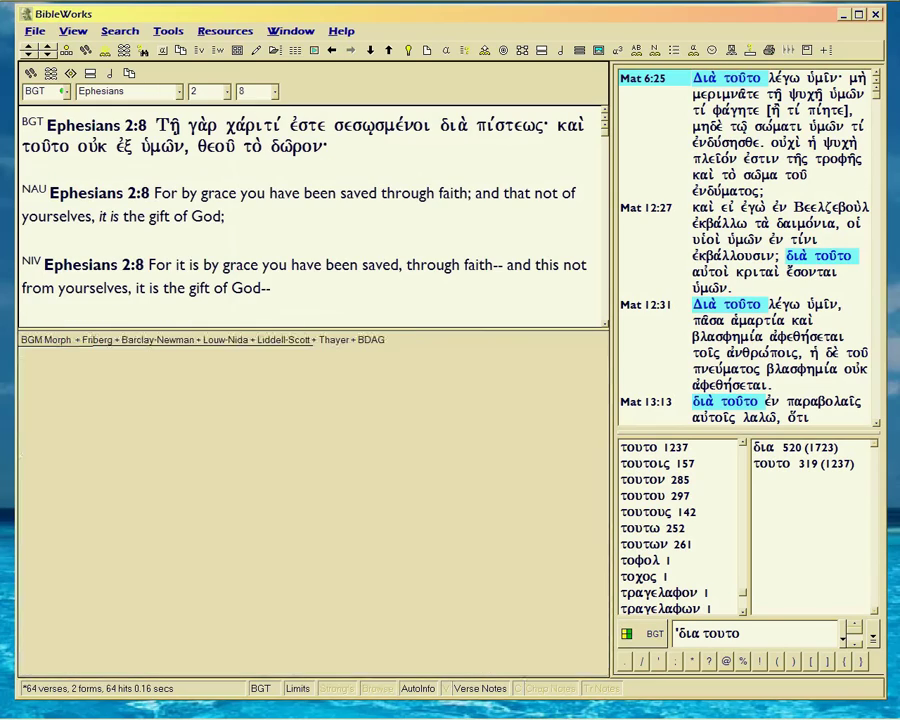
pyautogui.moveTo(45, 146)
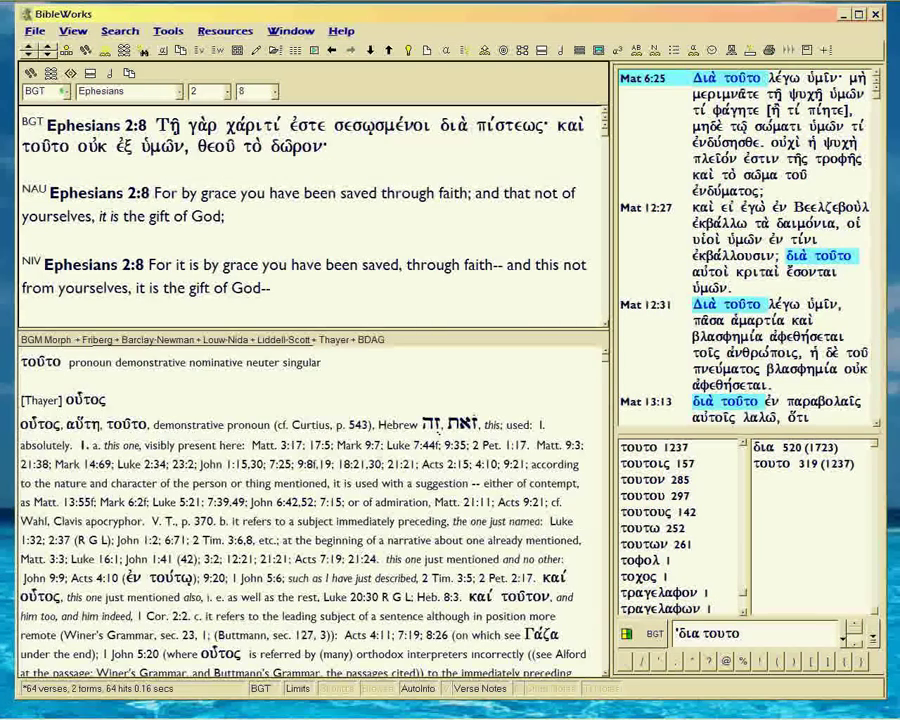
pyautogui.moveTo(22, 146); pyautogui.dragTo(66, 146)
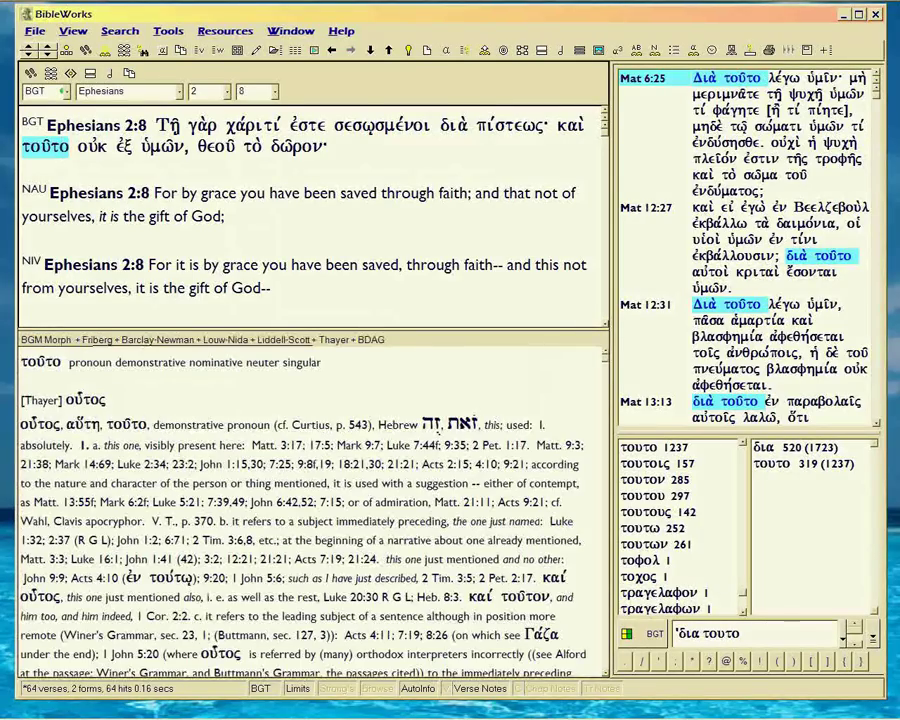
pyautogui.moveTo(611, 250); pyautogui.dragTo(443, 250)
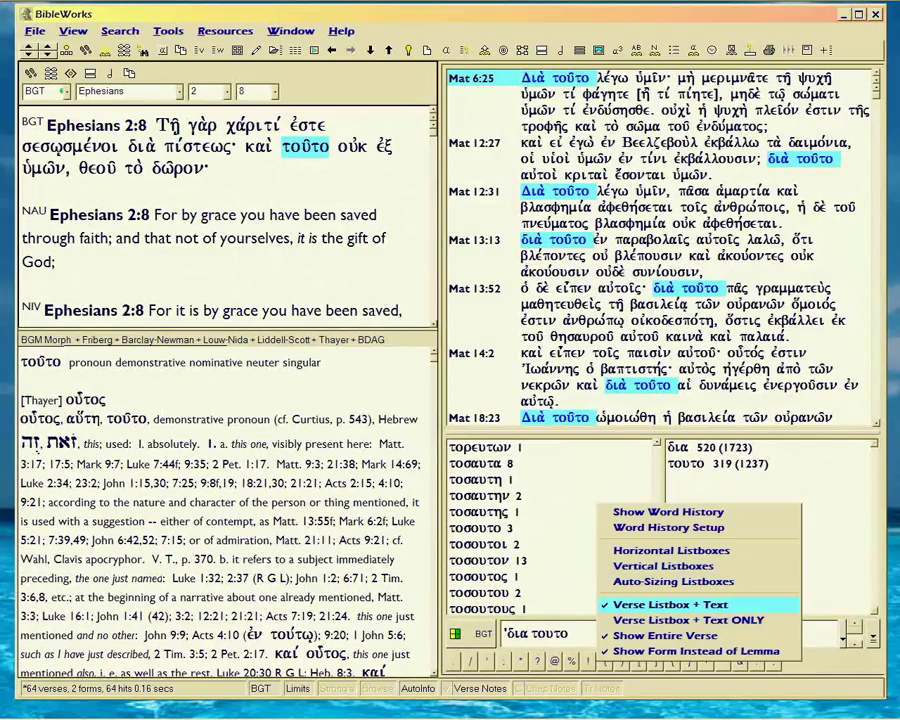
# Step: Set the Search window layout to 'Verse Listbox + Text ONLY'
pyautogui.click(670, 604)
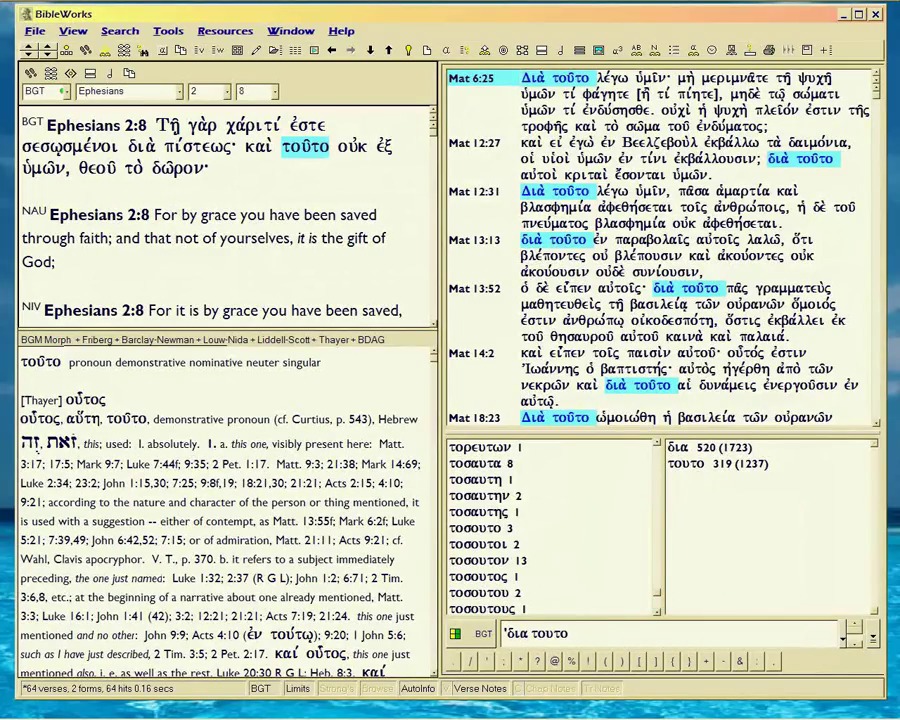
pyautogui.rightClick(630, 403)
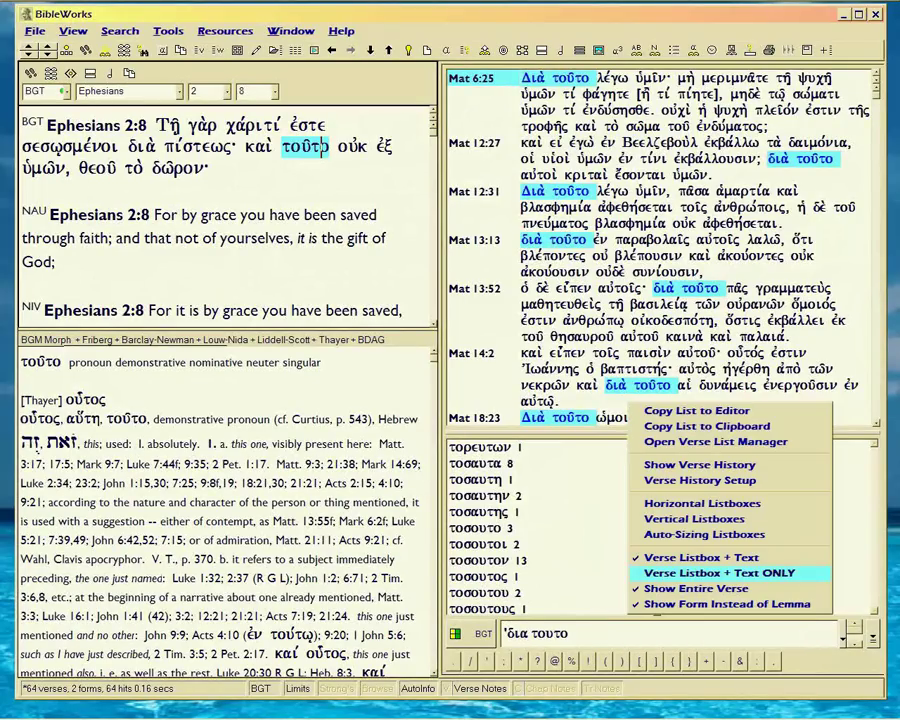
pyautogui.click(719, 573)
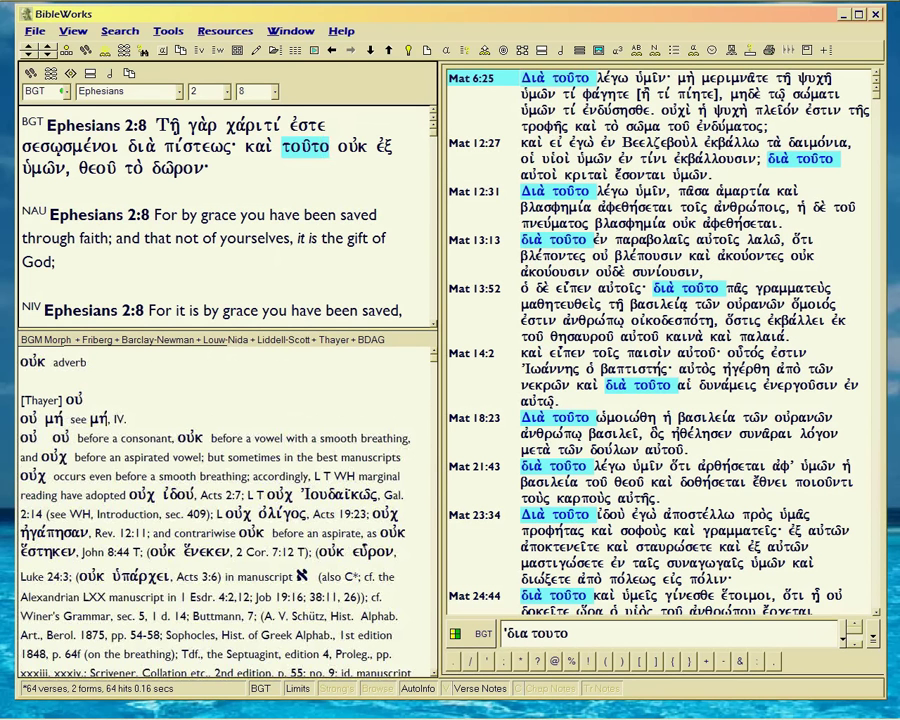
# Step: At Matthew 6:25, hide the analysis and mark 'For this reason' and the NIV/KJV 'Therefore'
pyautogui.press('Escape')
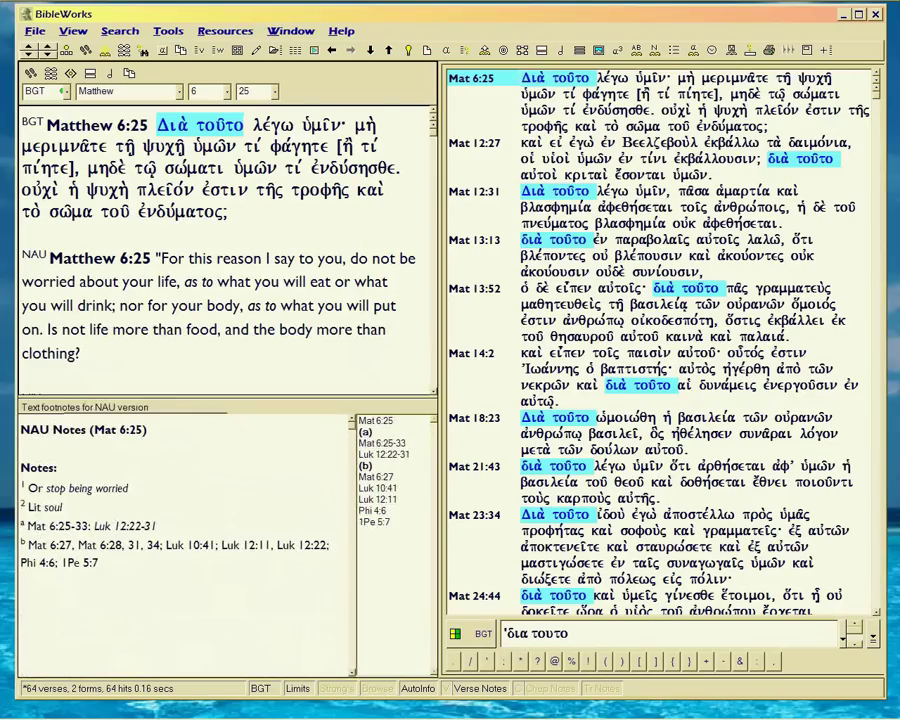
pyautogui.moveTo(160, 258); pyautogui.dragTo(262, 258)
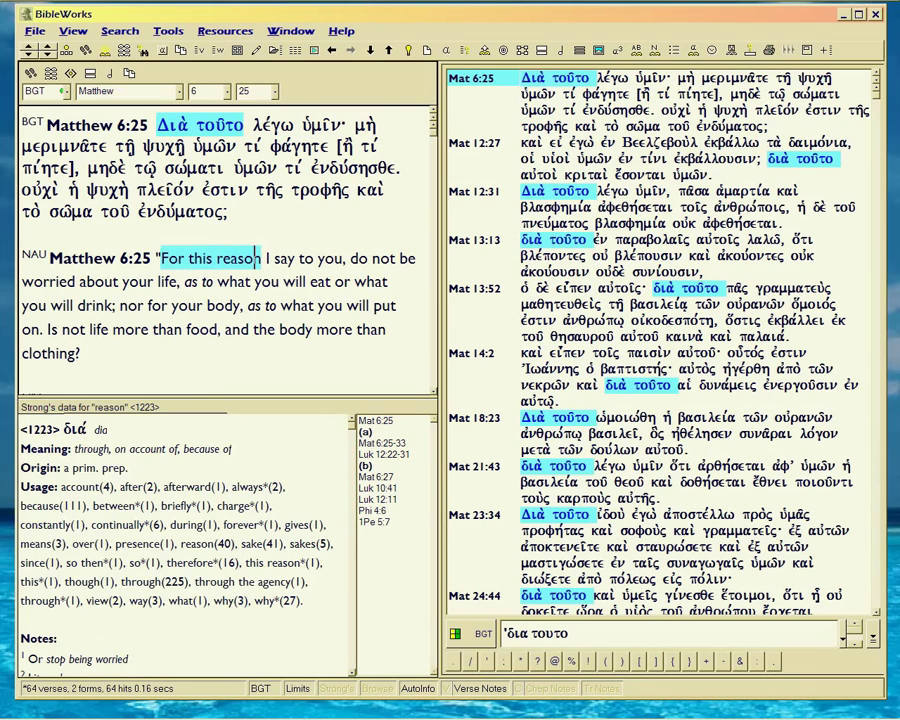
pyautogui.click(63, 51)
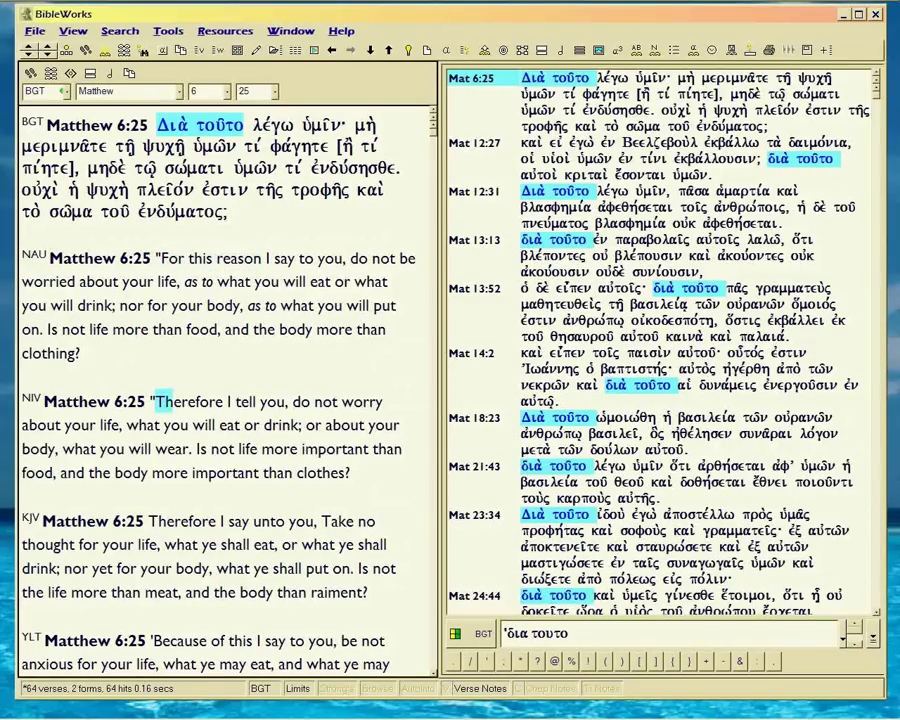
pyautogui.moveTo(157, 401); pyautogui.dragTo(232, 401)
pyautogui.moveTo(150, 521); pyautogui.dragTo(214, 521)
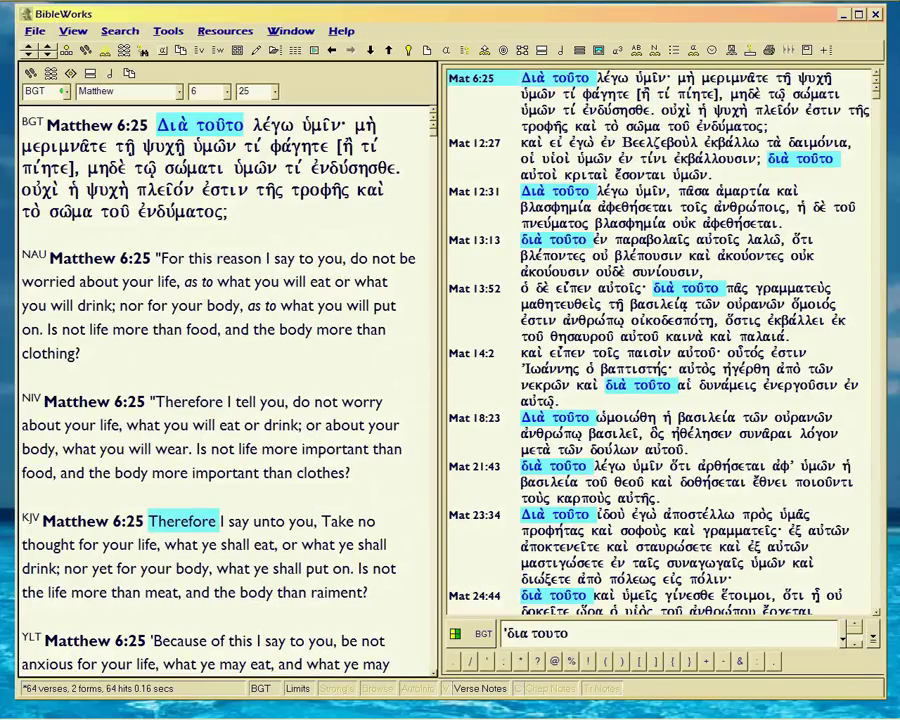
# Step: Mark the NAU rendering in Matthew 12:27 ('For this reason') and 13:13 ('Therefore')
pyautogui.click(349, 49)
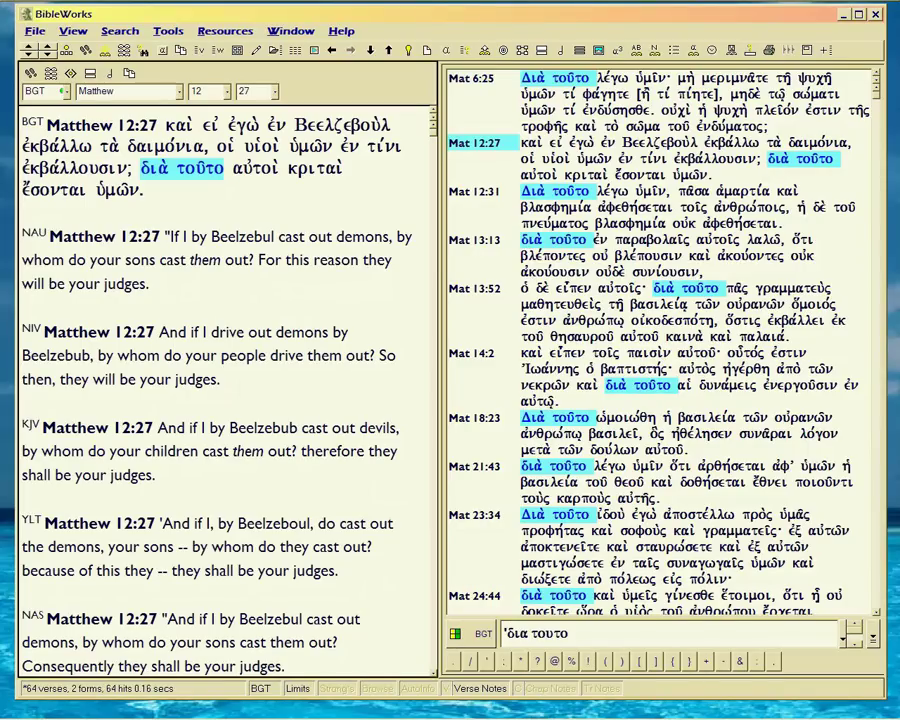
pyautogui.moveTo(259, 260); pyautogui.dragTo(357, 260)
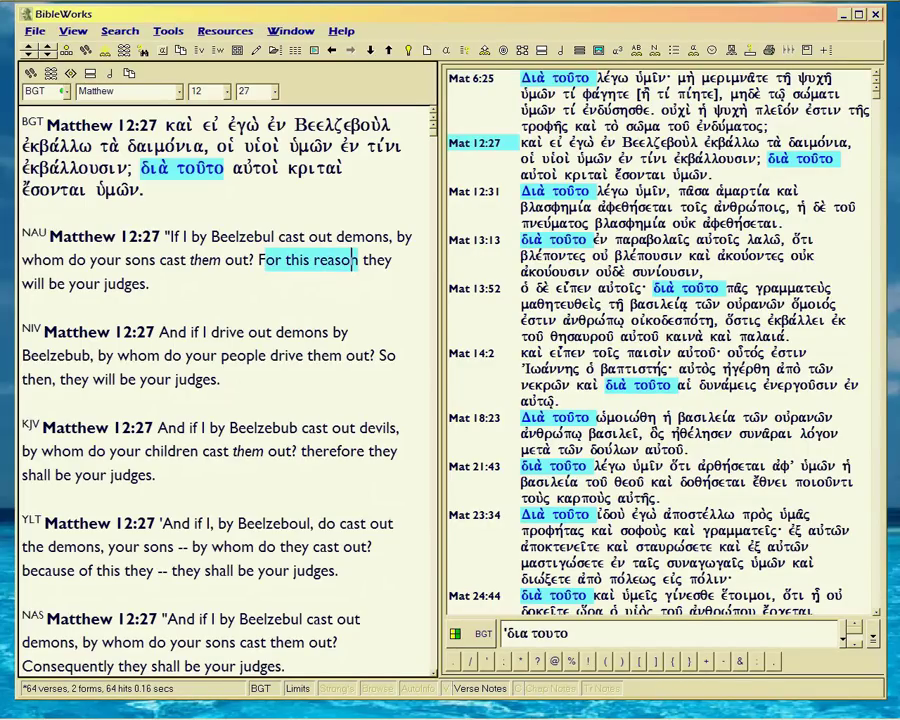
pyautogui.click(349, 49)
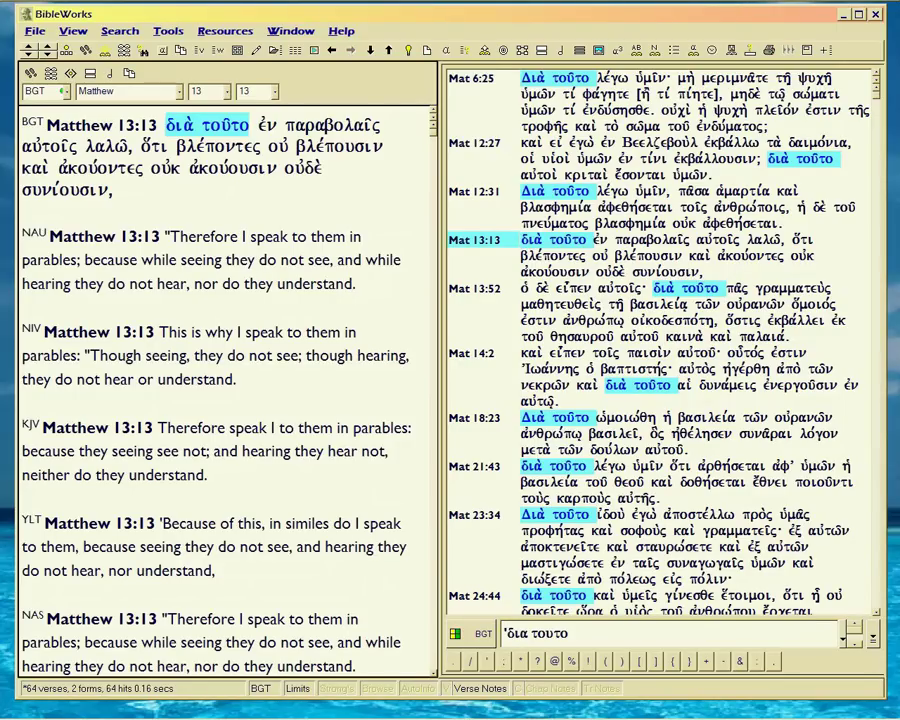
pyautogui.moveTo(172, 236); pyautogui.dragTo(236, 236)
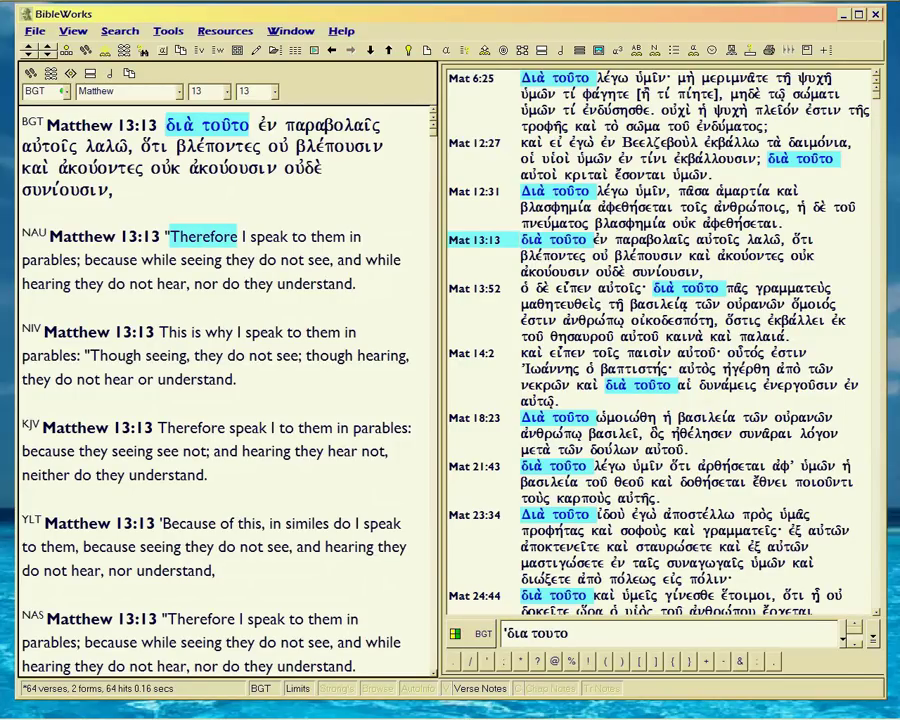
# Step: At Matthew 21:43, mark 'Therefore' in the NIV and NAU and select the rest of the NAU verse
pyautogui.click(474, 466)
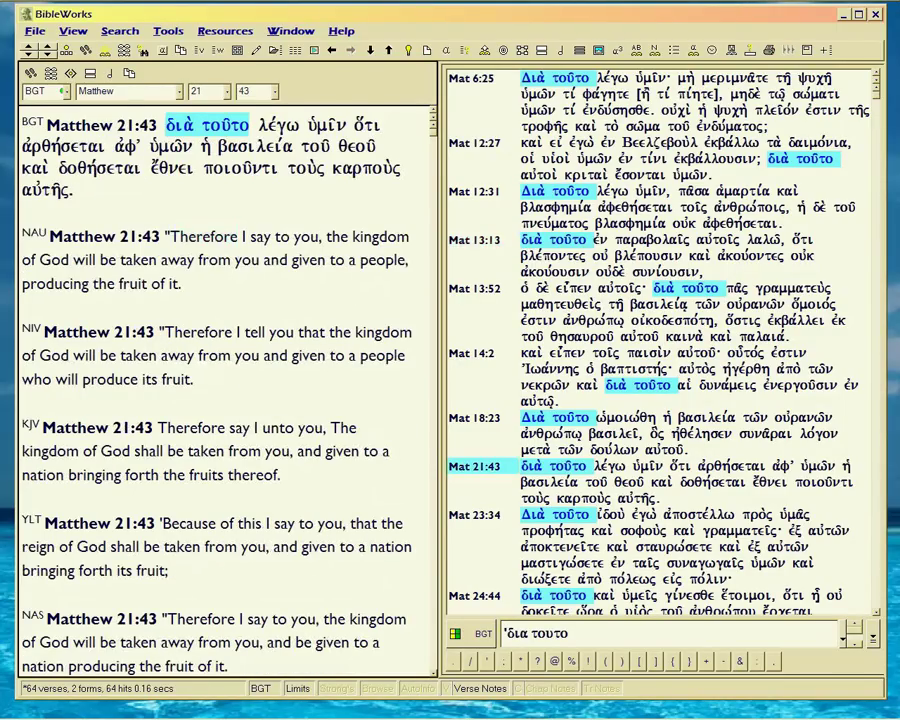
pyautogui.moveTo(166, 332); pyautogui.dragTo(233, 332)
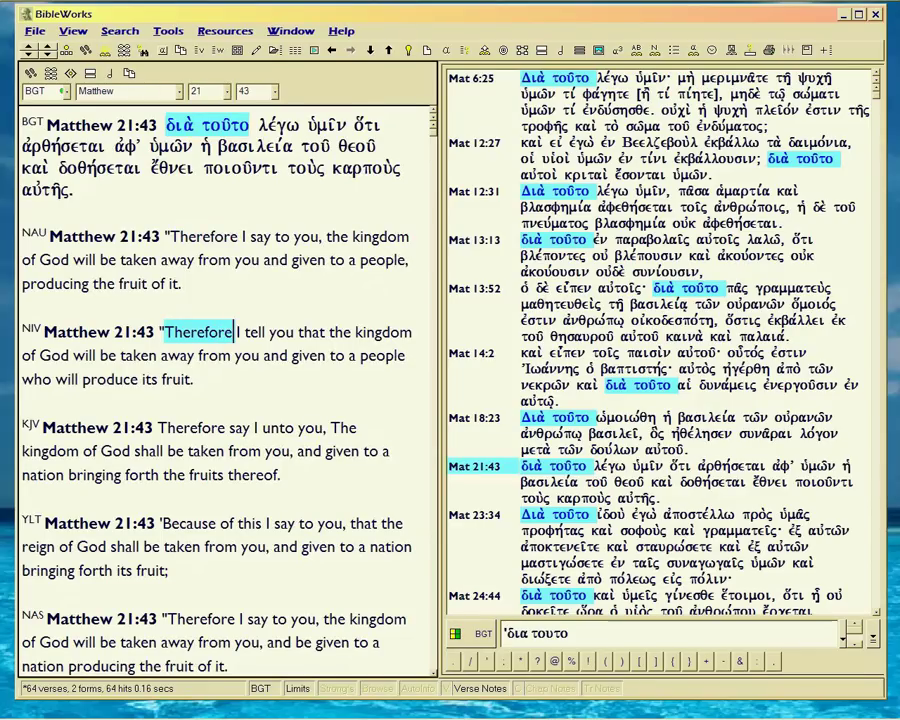
pyautogui.moveTo(172, 236); pyautogui.dragTo(229, 237)
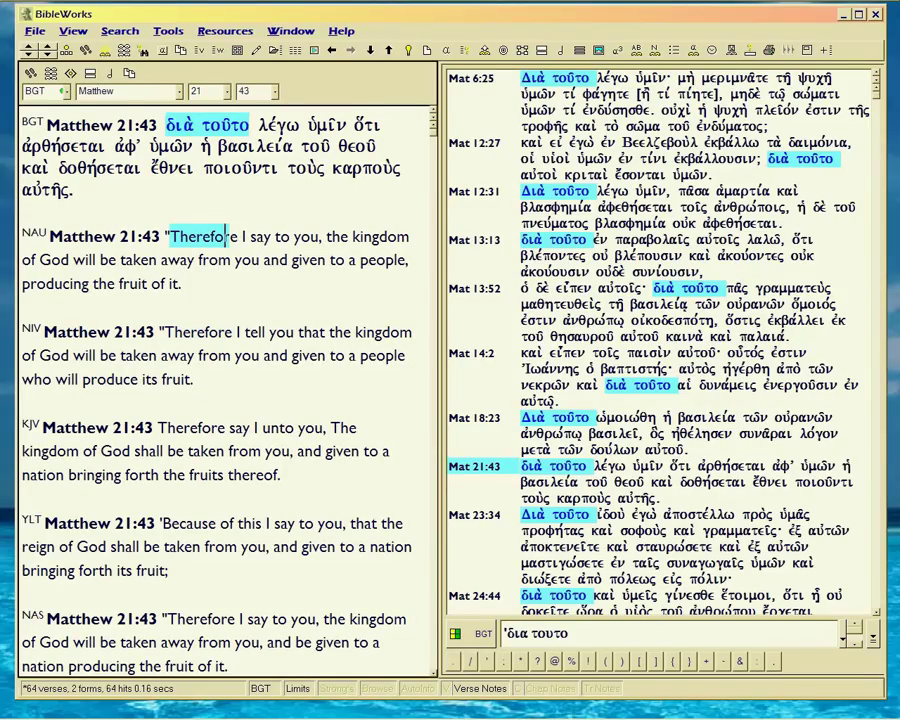
pyautogui.moveTo(229, 237); pyautogui.dragTo(243, 237)
pyautogui.moveTo(250, 237); pyautogui.dragTo(180, 284)
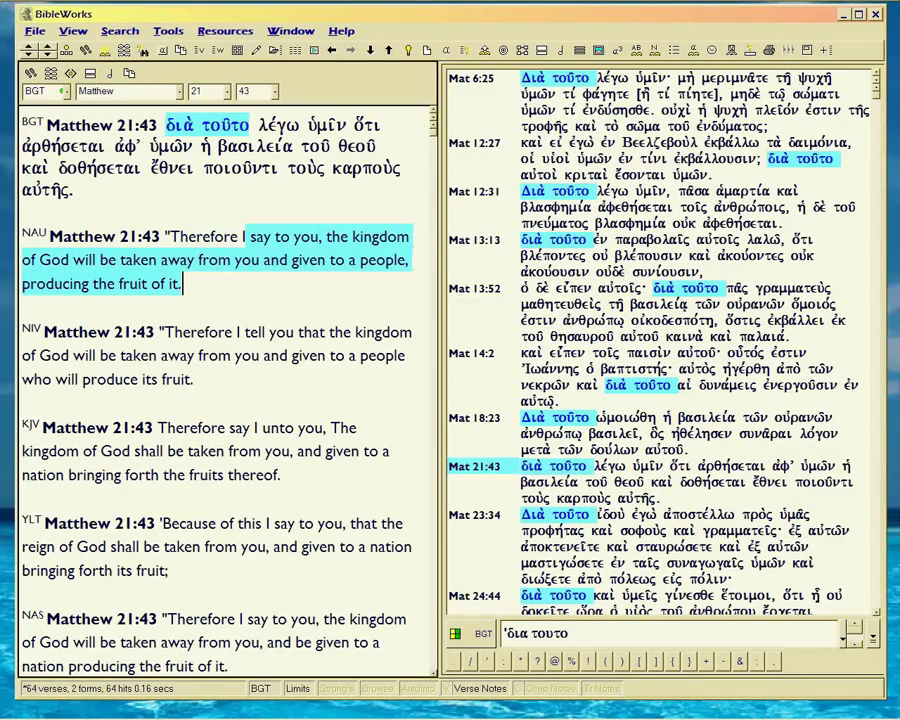
# Step: Step back through previously viewed verses to Ephesians 2:8
pyautogui.click(331, 50)
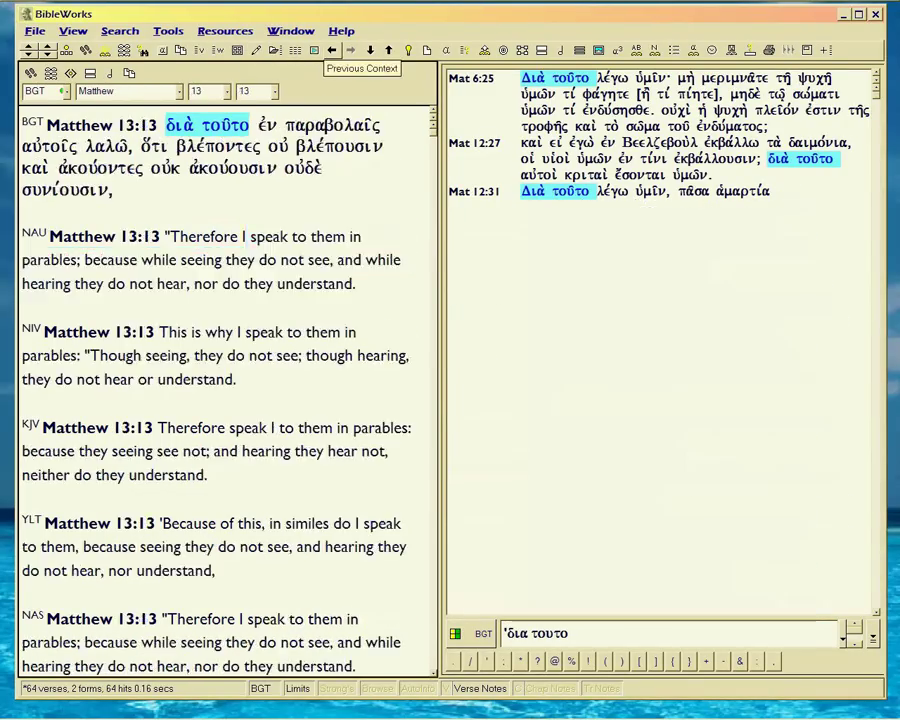
pyautogui.click(331, 50)
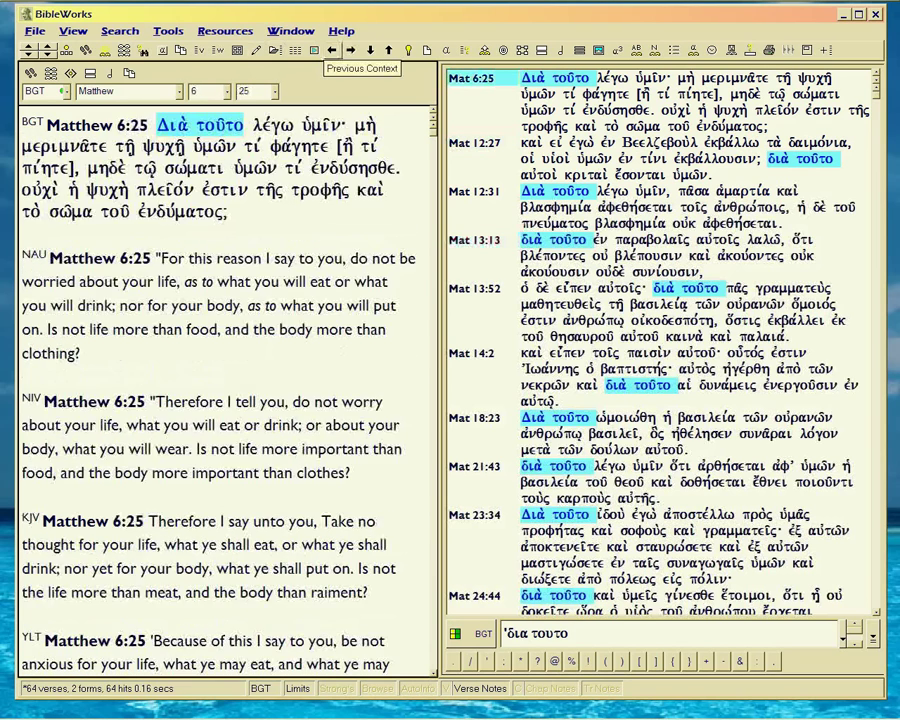
pyautogui.click(331, 50)
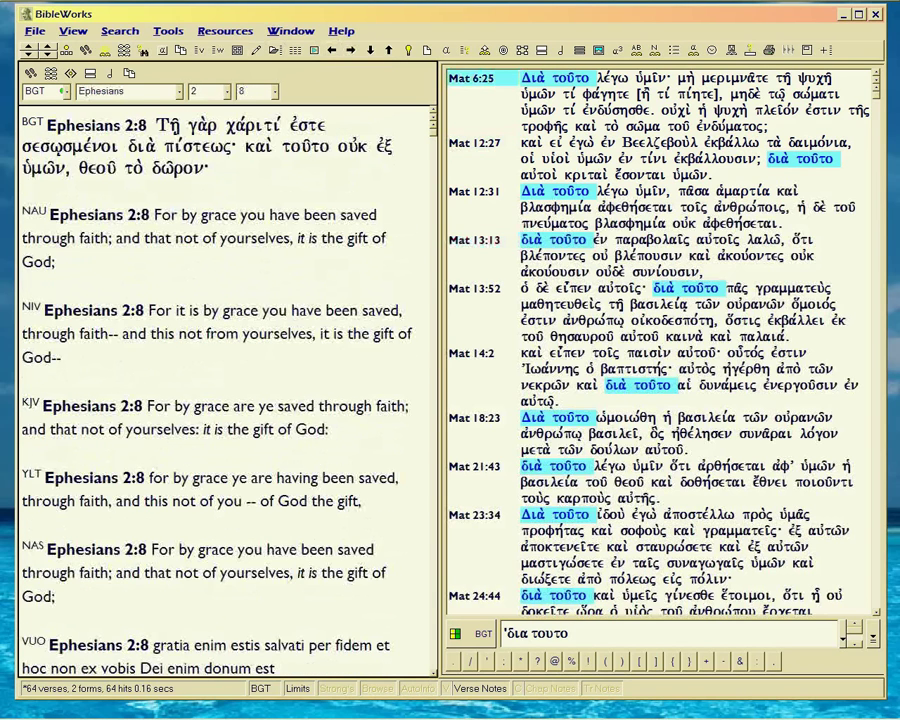
# Step: Mark τοῦτο, τὸ δῶρον and διὰ πίστεως, then show πίστεως parsed with Thayer's πίστις entry
pyautogui.doubleClick(305, 146)
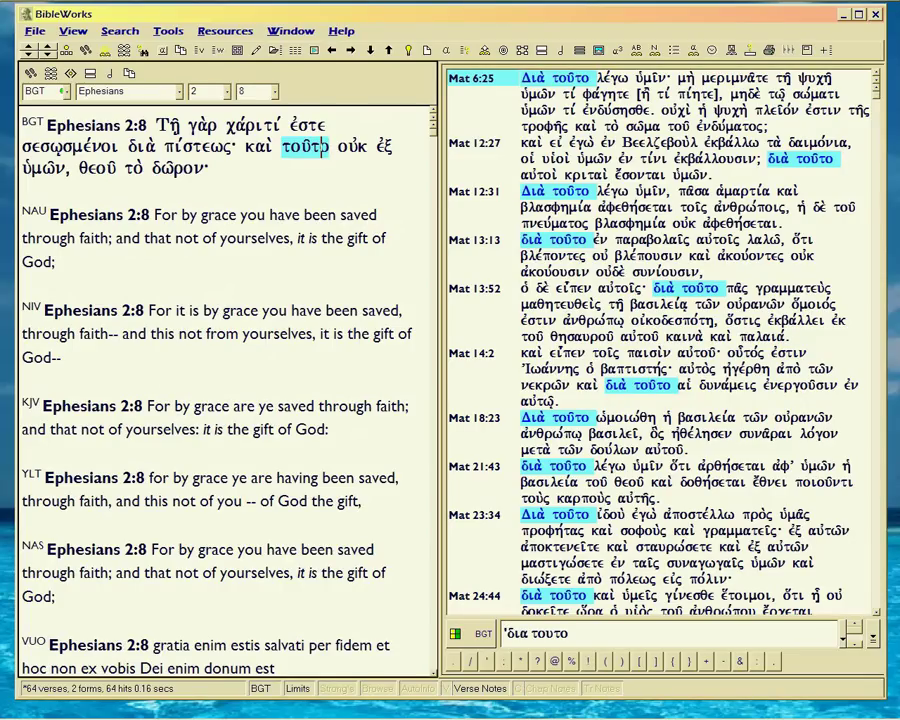
pyautogui.click(295, 122)
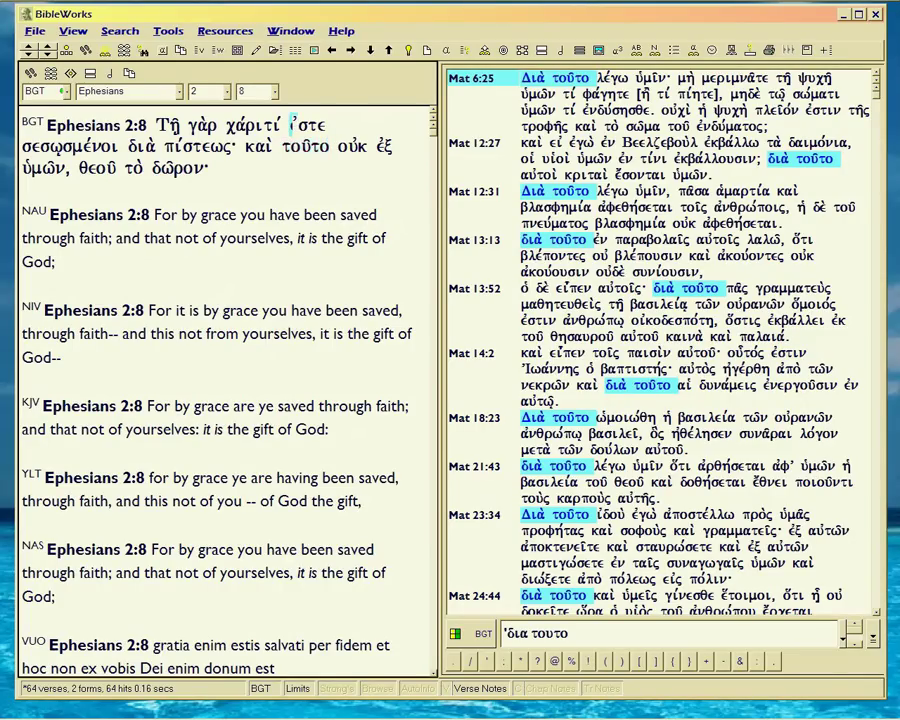
pyautogui.moveTo(293, 122); pyautogui.dragTo(234, 147)
pyautogui.moveTo(126, 167); pyautogui.dragTo(195, 167)
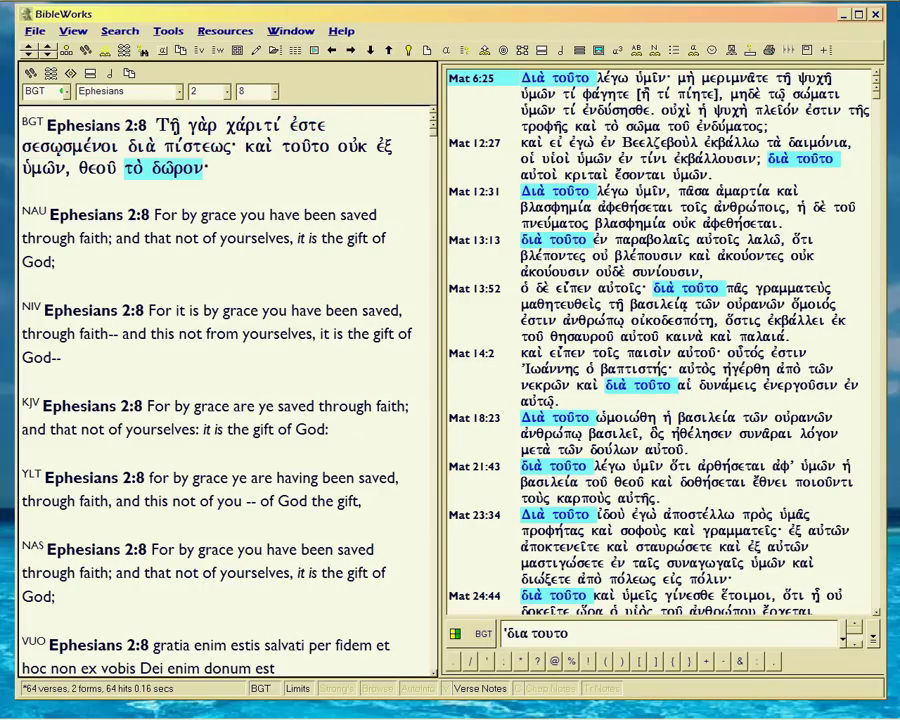
pyautogui.doubleClick(304, 146)
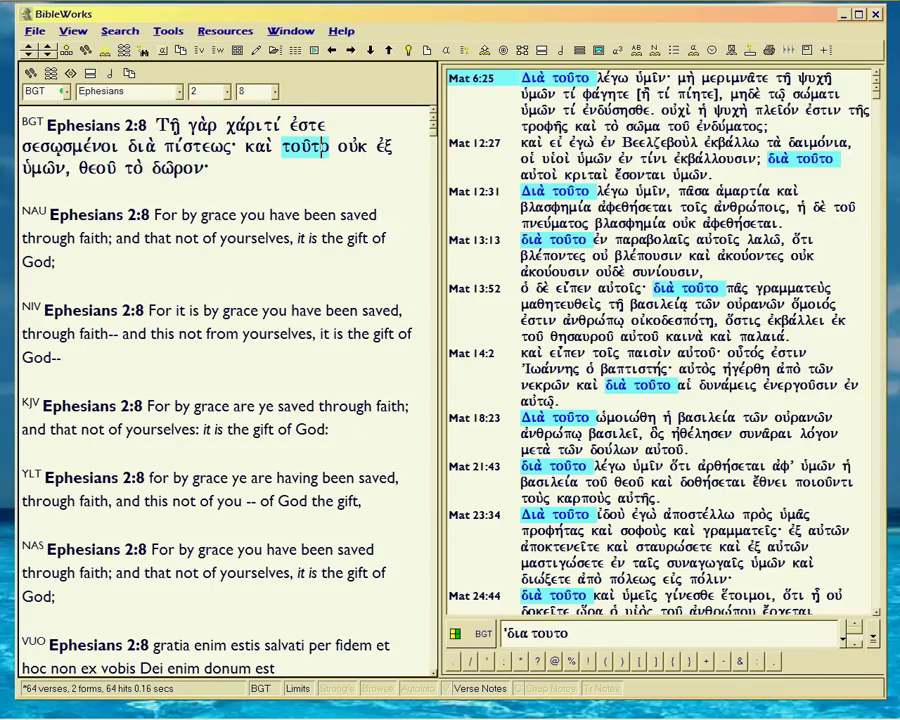
pyautogui.click(292, 124)
pyautogui.moveTo(292, 124)
pyautogui.mouseDown()
pyautogui.moveTo(320, 146)
pyautogui.moveTo(235, 146)
pyautogui.mouseUp()
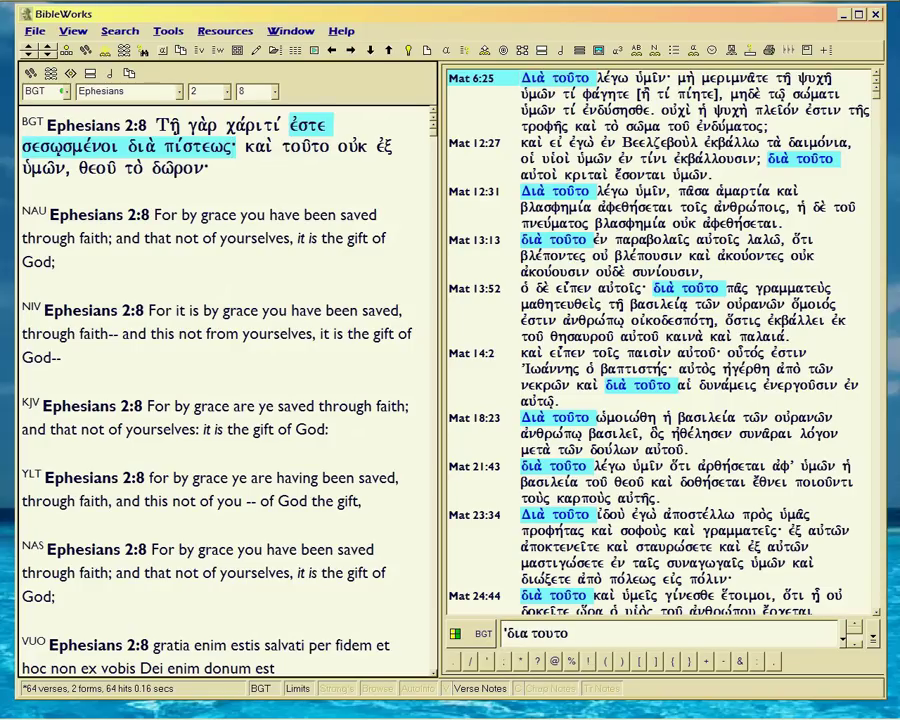
pyautogui.moveTo(283, 146); pyautogui.dragTo(322, 146)
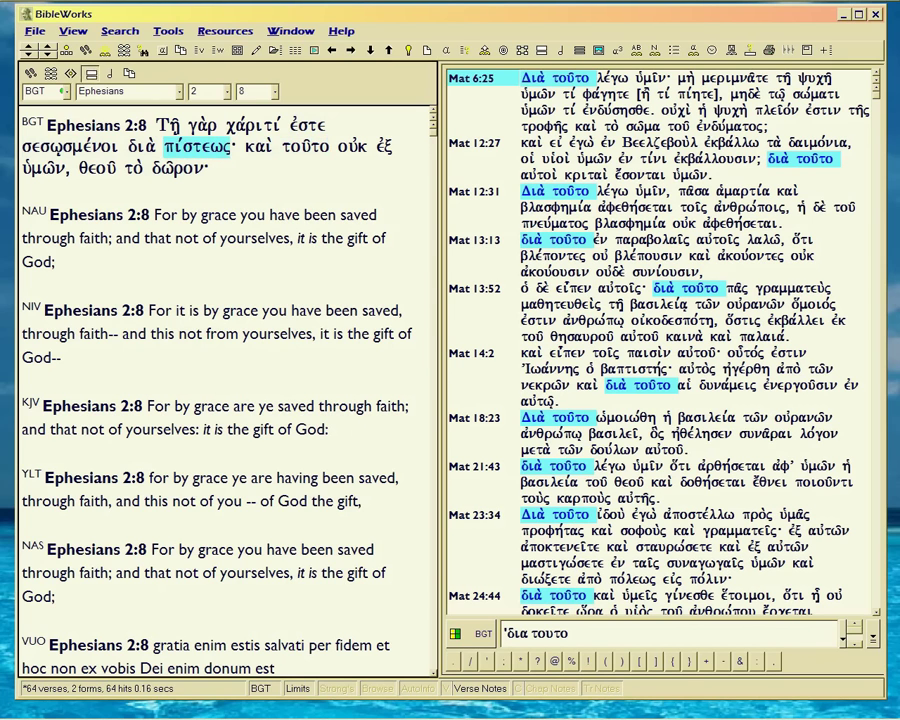
pyautogui.press('F4')
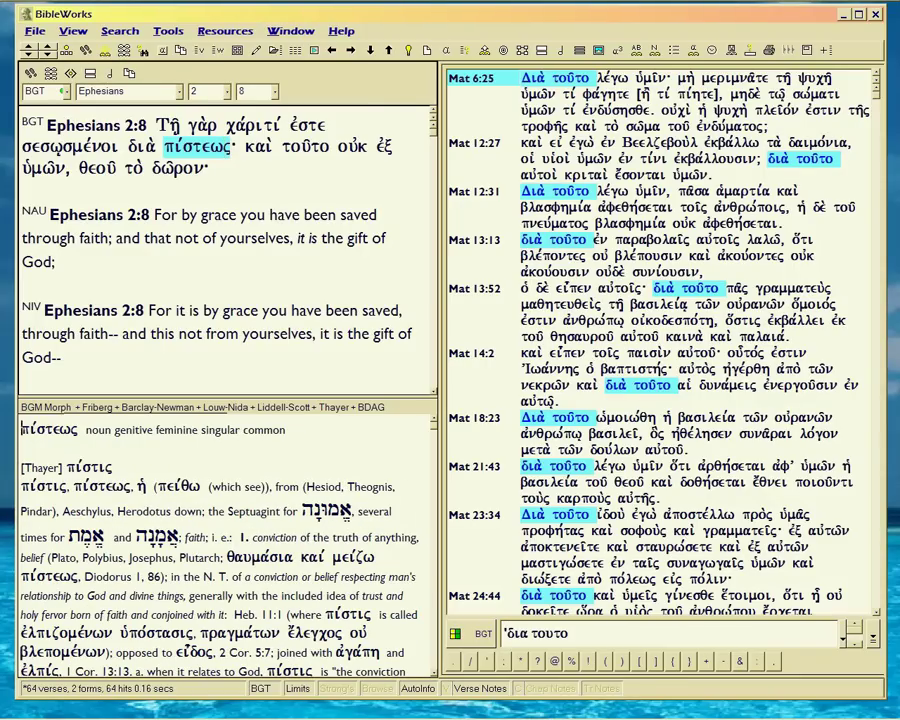